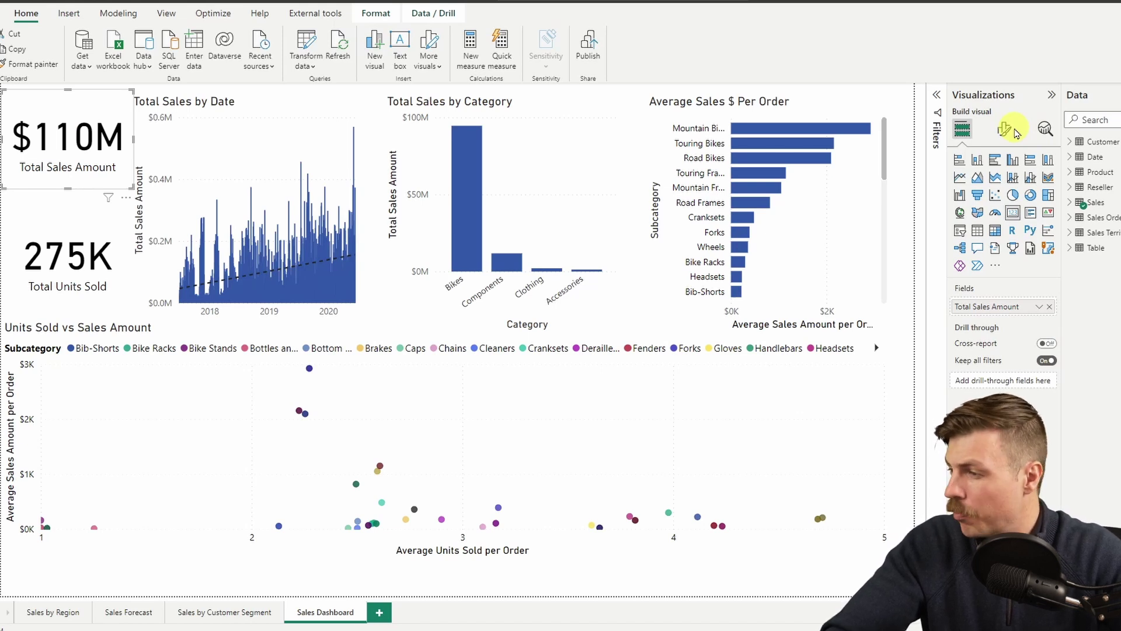
Turn on the visual border for the $110M Total Sales Amount card.
{"action": "left_click", "coordinate": [1014, 132]}
{"action": "left_click", "coordinate": [1002, 185]}
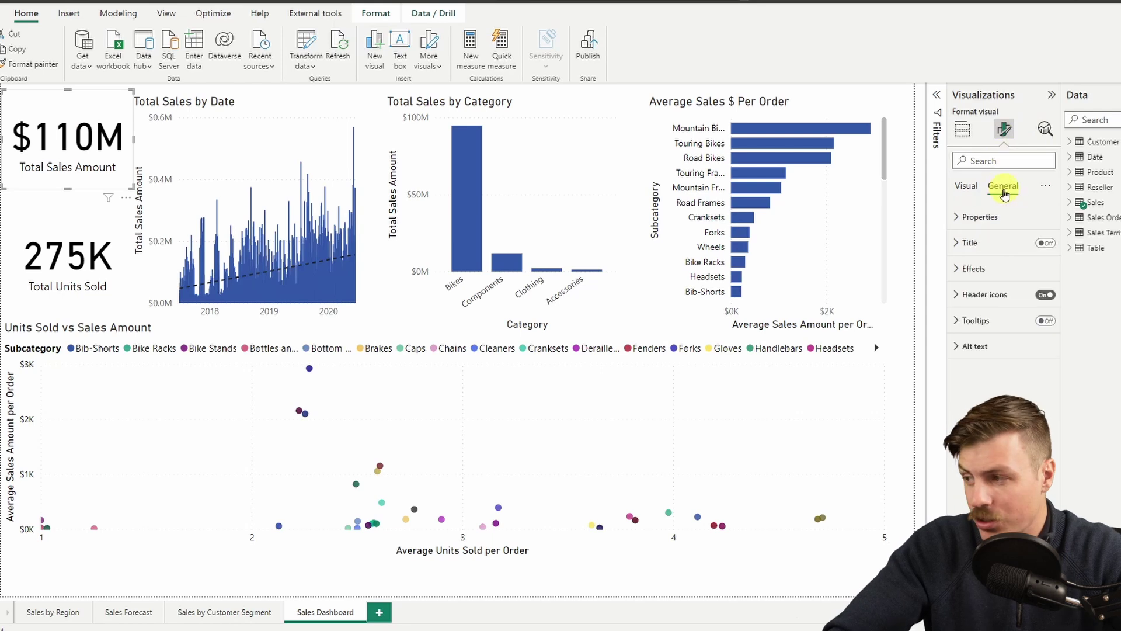
{"action": "left_click", "coordinate": [982, 269]}
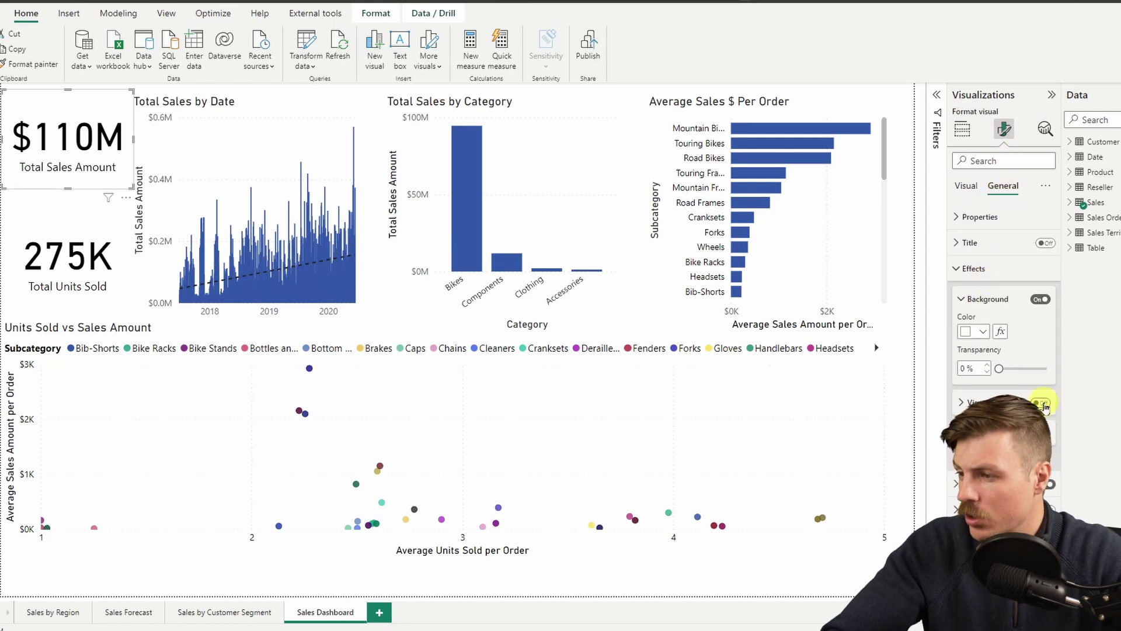
{"action": "left_click", "coordinate": [1042, 403]}
Turn on borders for the 275K card and the date, category, average-sales and scatter charts.
{"action": "left_click", "coordinate": [71, 229]}
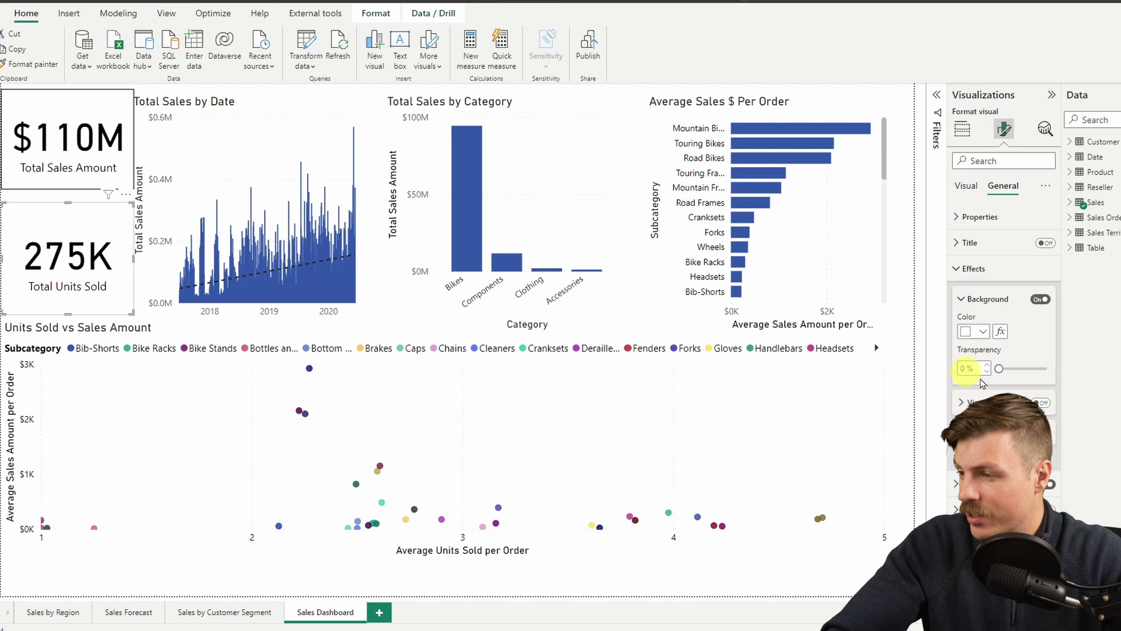
{"action": "left_click", "coordinate": [282, 100]}
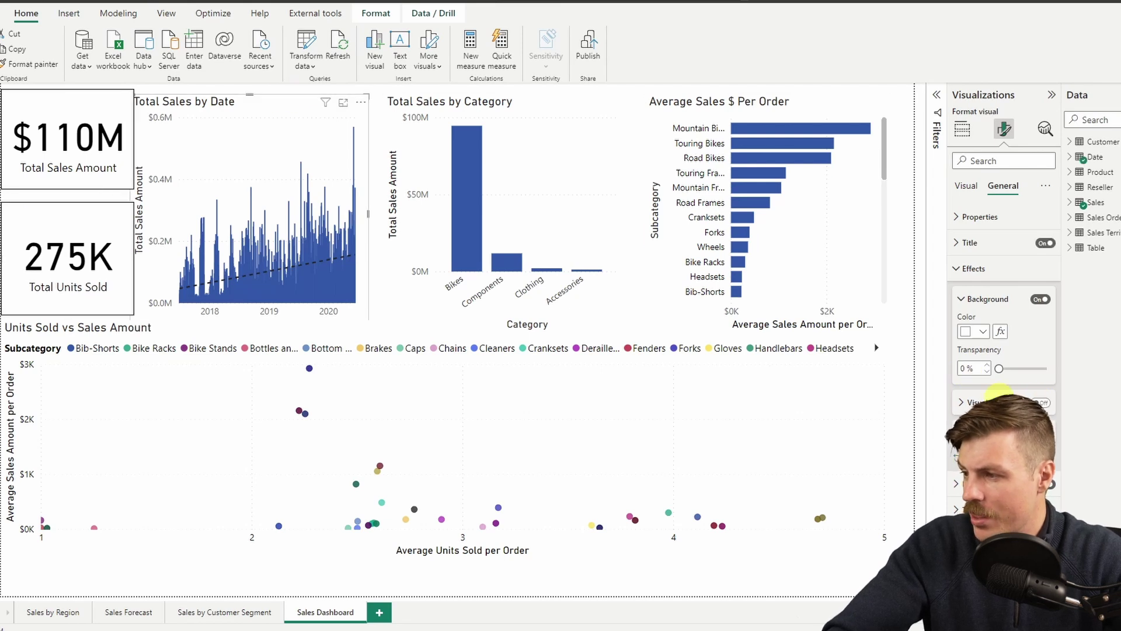
{"action": "left_click", "coordinate": [1042, 403]}
{"action": "left_click", "coordinate": [513, 105]}
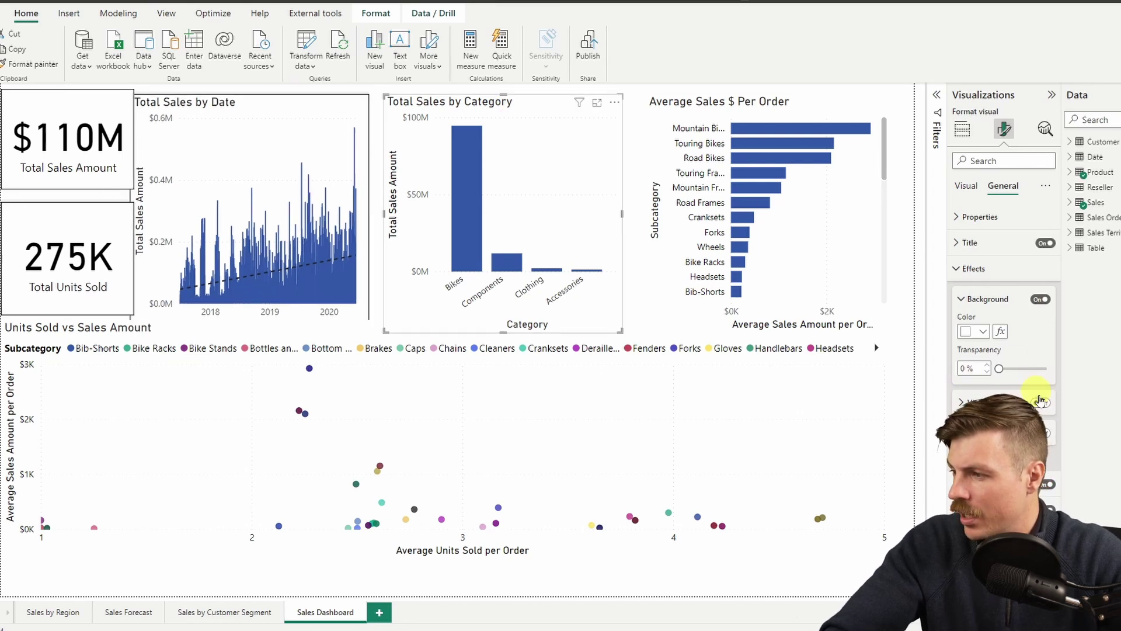
{"action": "left_click", "coordinate": [785, 110]}
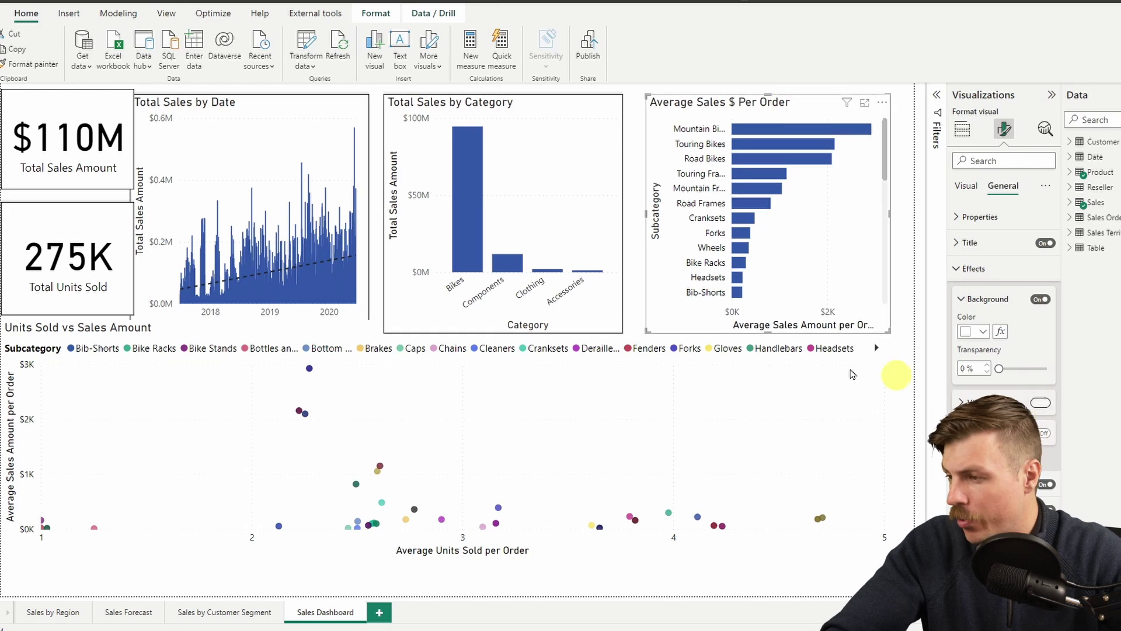
{"action": "left_click", "coordinate": [636, 323]}
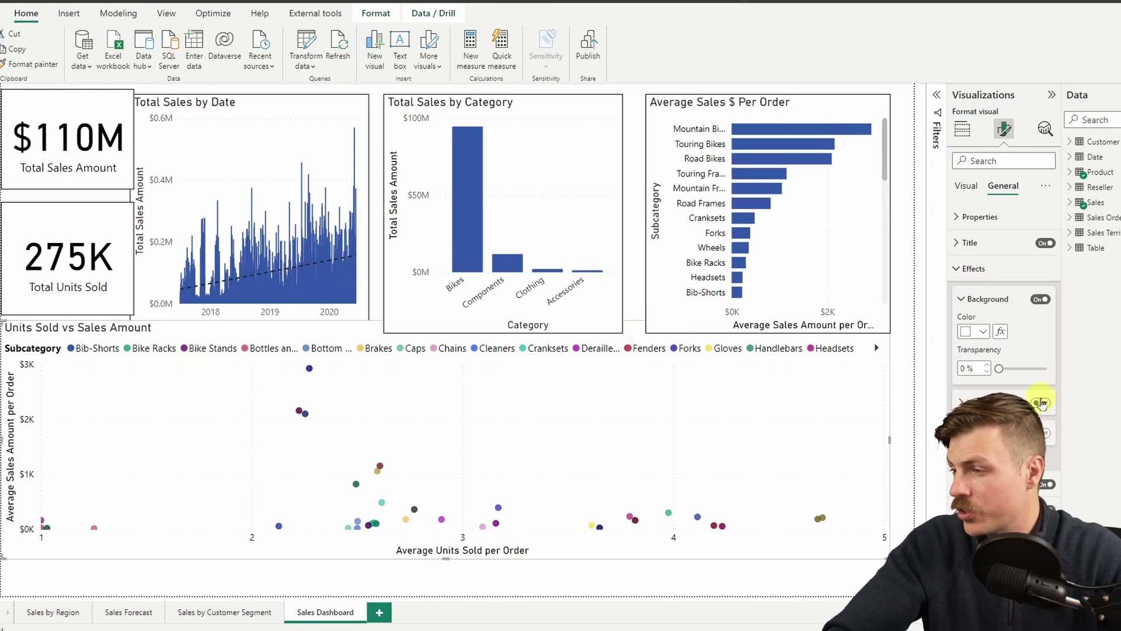
Reposition the cards and charts, nudging the scatter chart and 275K card down to even the gaps.
{"action": "left_click", "coordinate": [633, 325]}
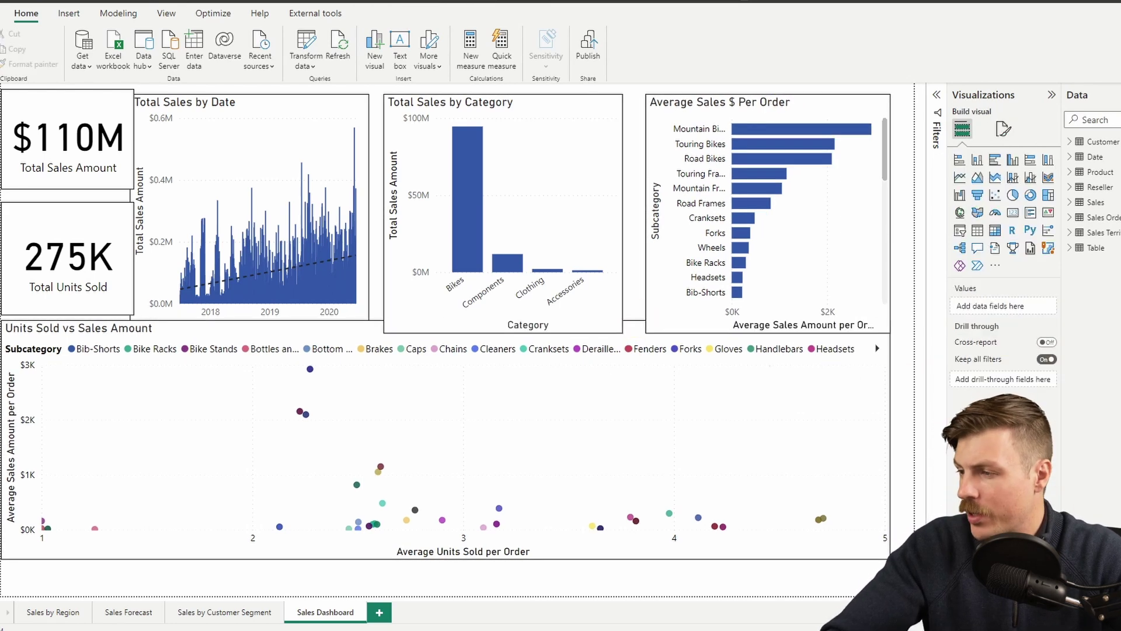
{"action": "left_click", "coordinate": [51, 148]}
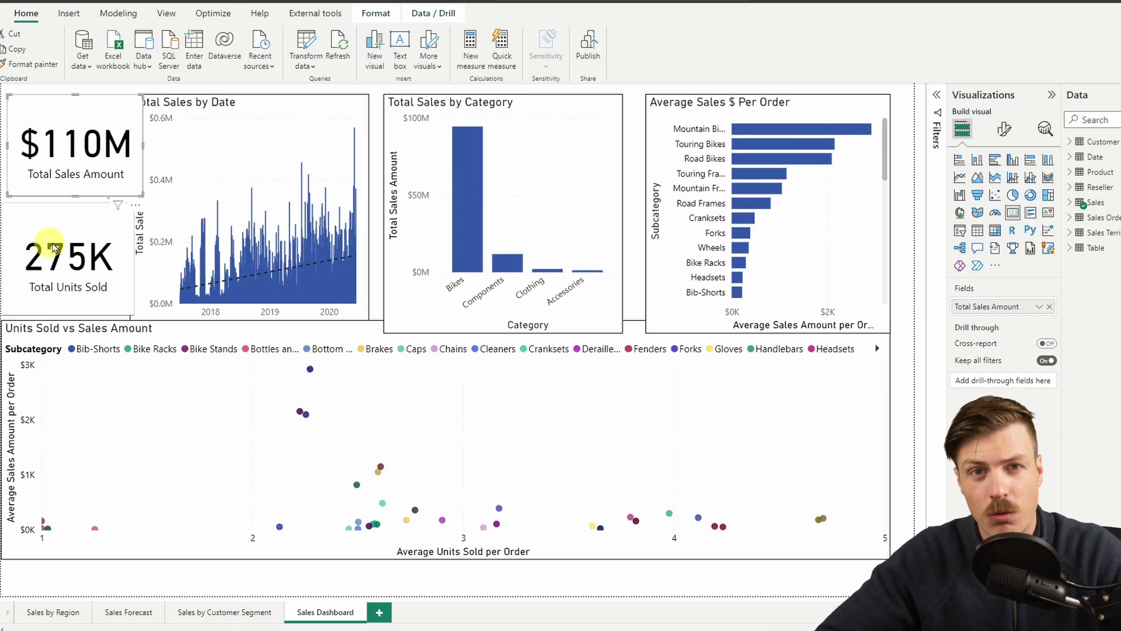
{"action": "left_click", "coordinate": [181, 335]}
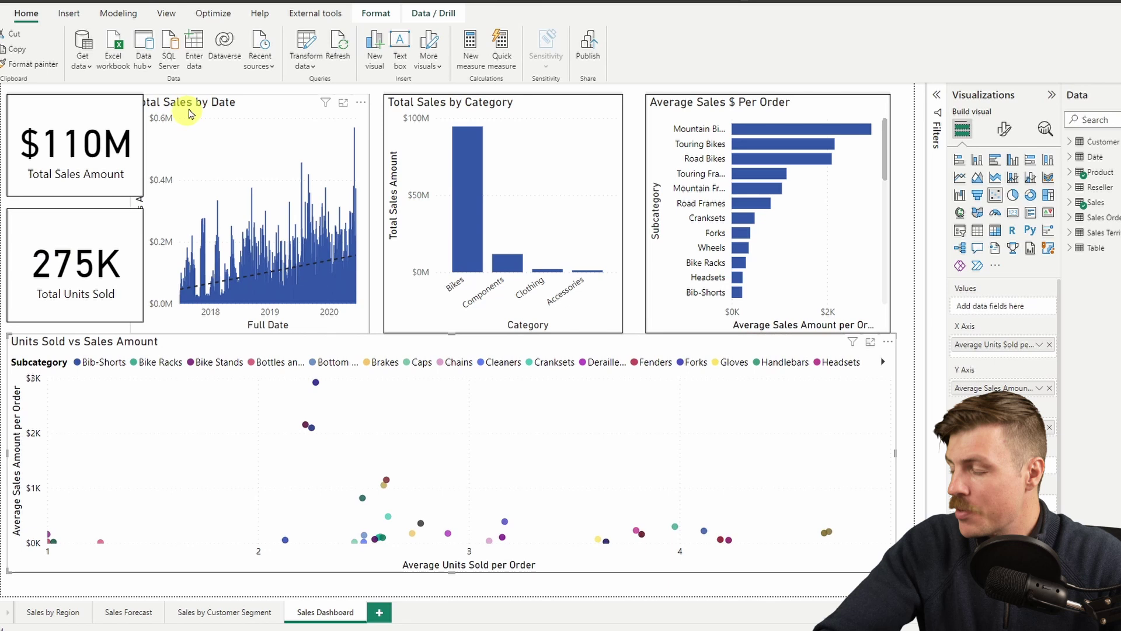
{"action": "left_click", "coordinate": [212, 112]}
{"action": "left_click", "coordinate": [440, 105]}
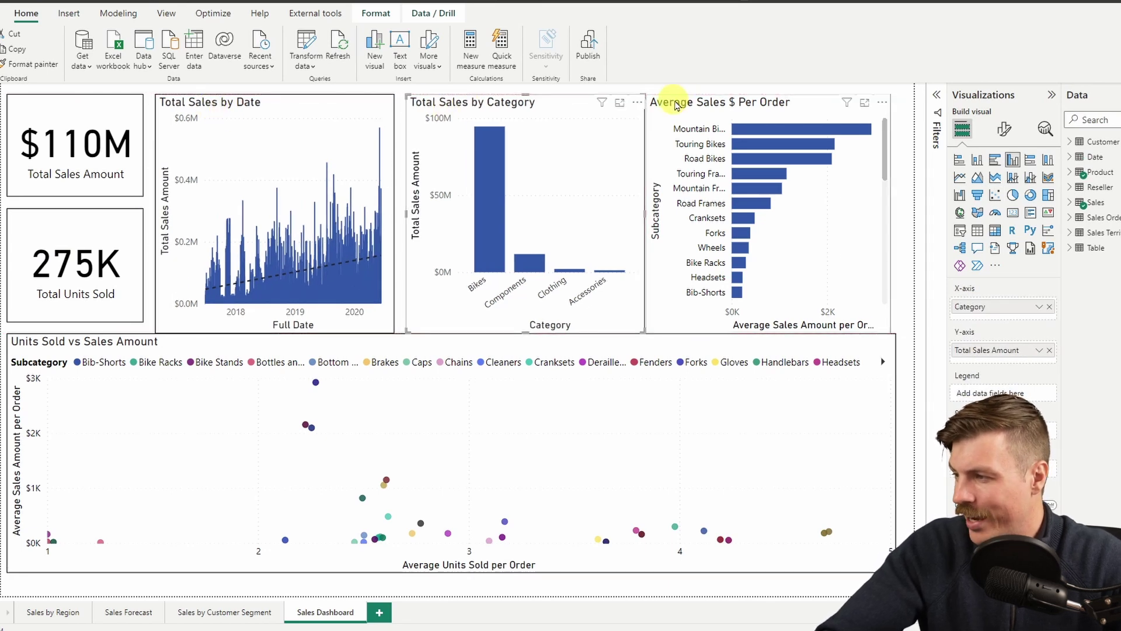
{"action": "left_click", "coordinate": [670, 105]}
{"action": "left_click", "coordinate": [842, 344]}
{"action": "left_click_drag", "start_coordinate": [643, 342], "coordinate": [653, 350]}
{"action": "left_click_drag", "start_coordinate": [105, 261], "coordinate": [105, 272]}
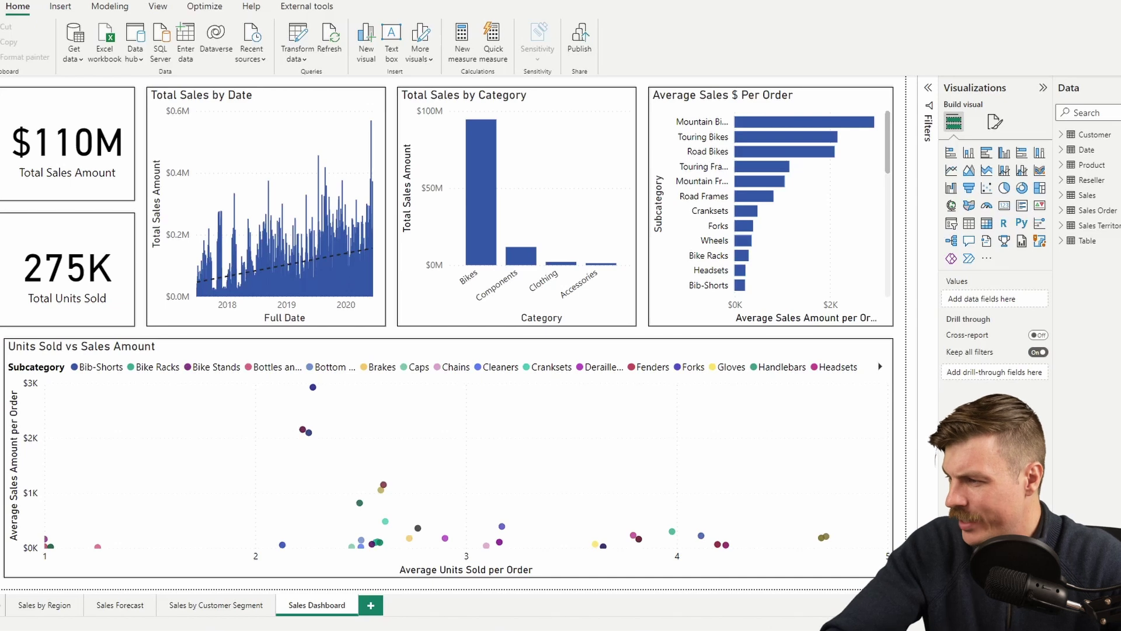
Set the visual border's rounded corners to 1 on both cards and all charts.
{"action": "left_click", "coordinate": [68, 146]}
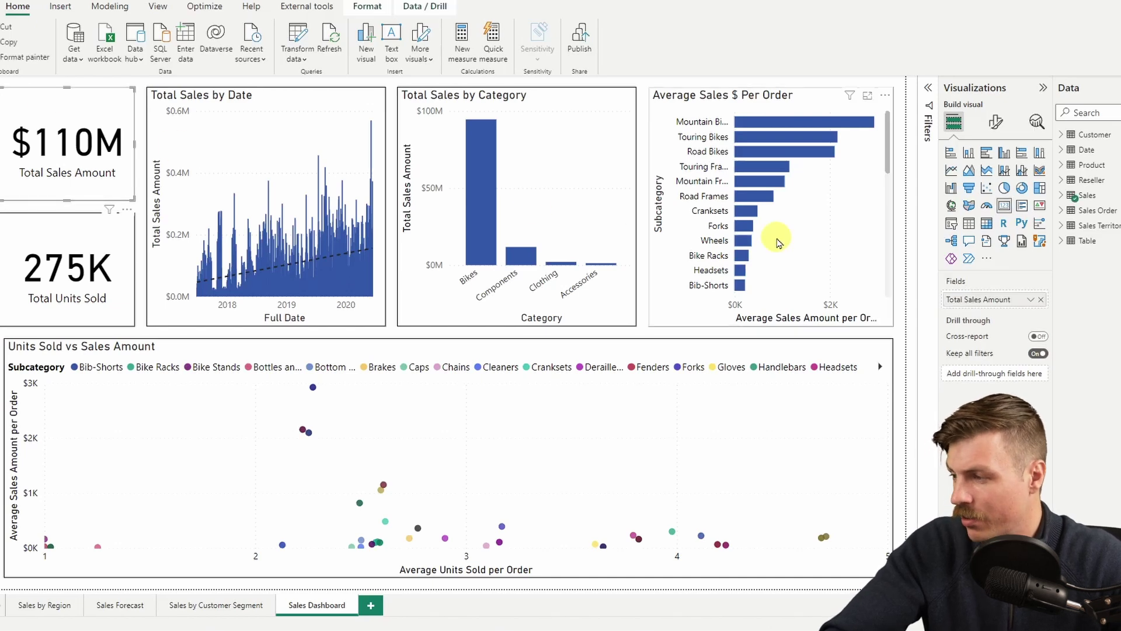
{"action": "left_click", "coordinate": [997, 122]}
{"action": "left_click", "coordinate": [994, 178]}
{"action": "left_click", "coordinate": [967, 261]}
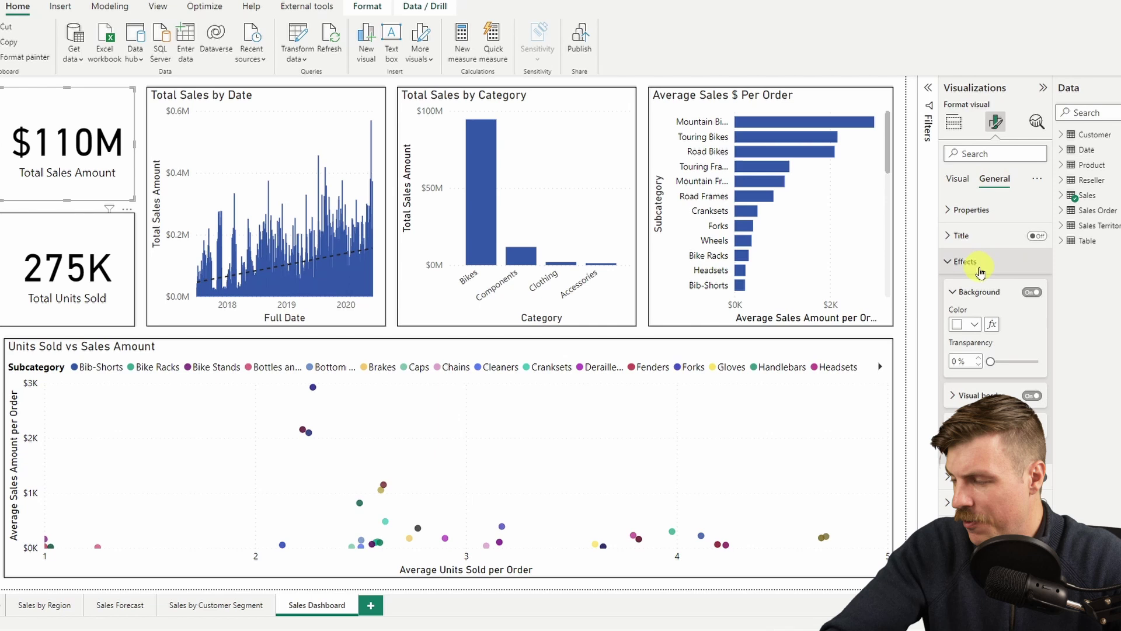
{"action": "left_click", "coordinate": [970, 395]}
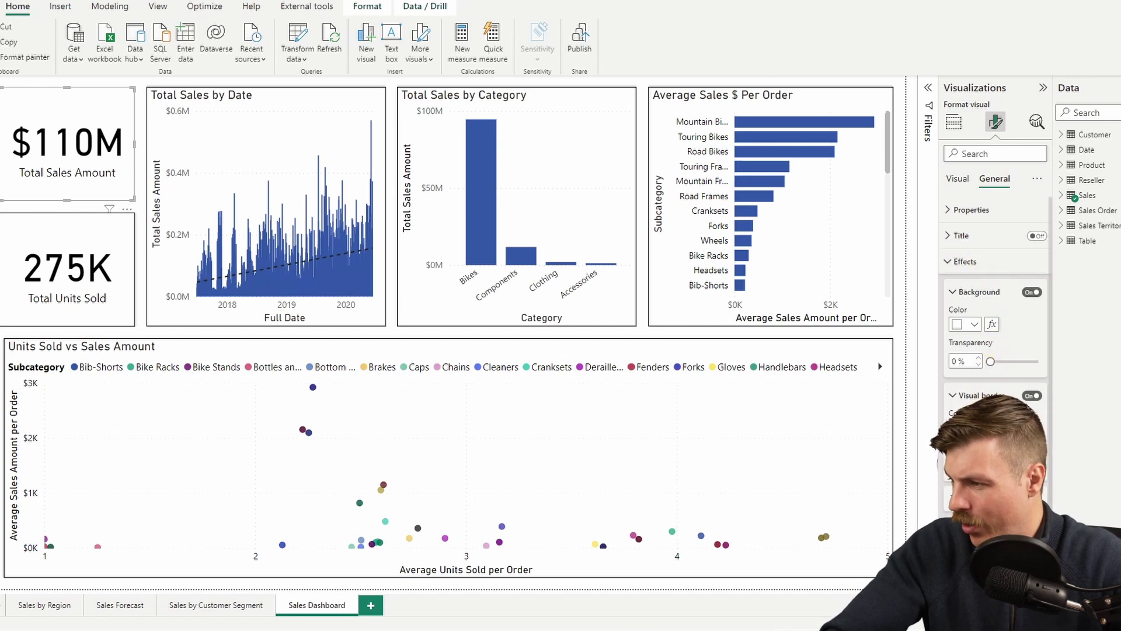
{"action": "left_click", "coordinate": [101, 257]}
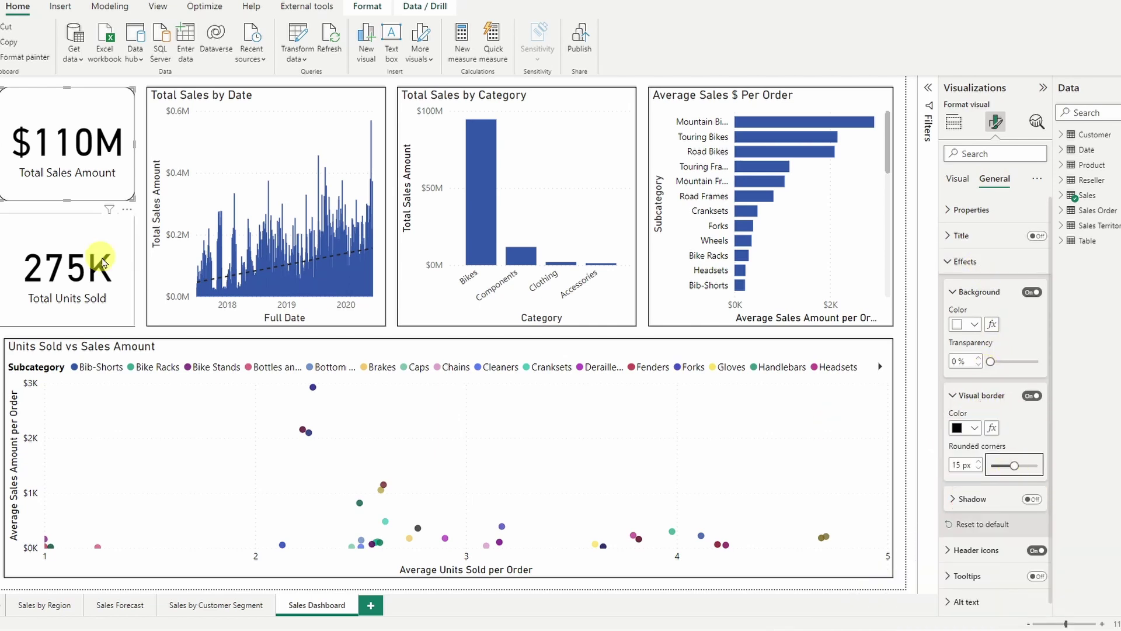
{"action": "key", "text": "Tab"}
{"action": "type", "text": "1"}
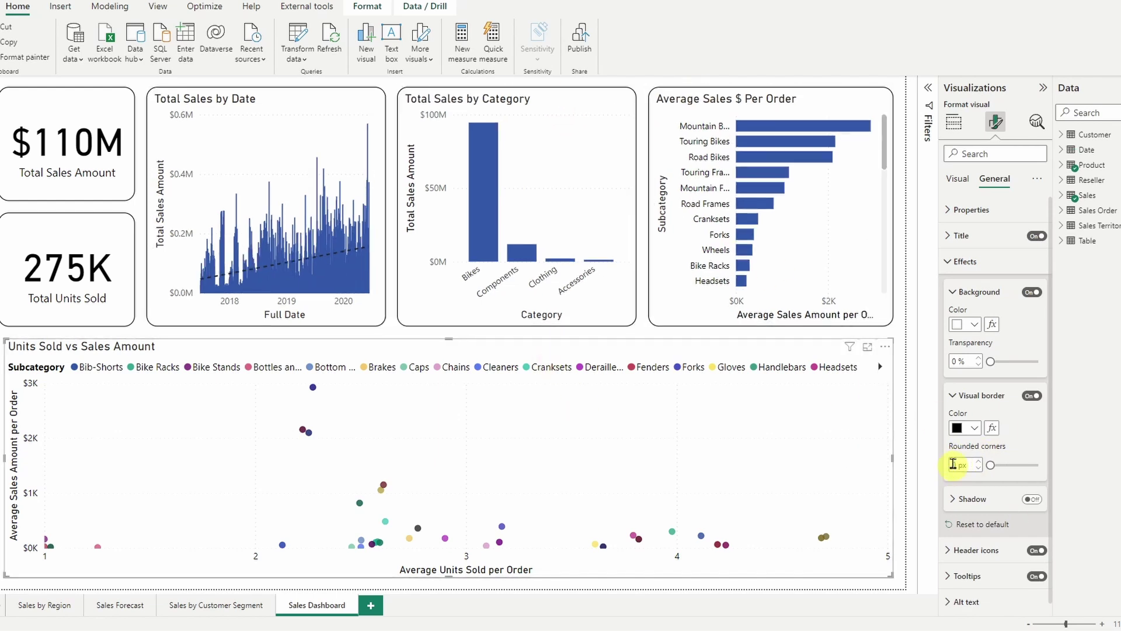
{"action": "left_click", "coordinate": [141, 327]}
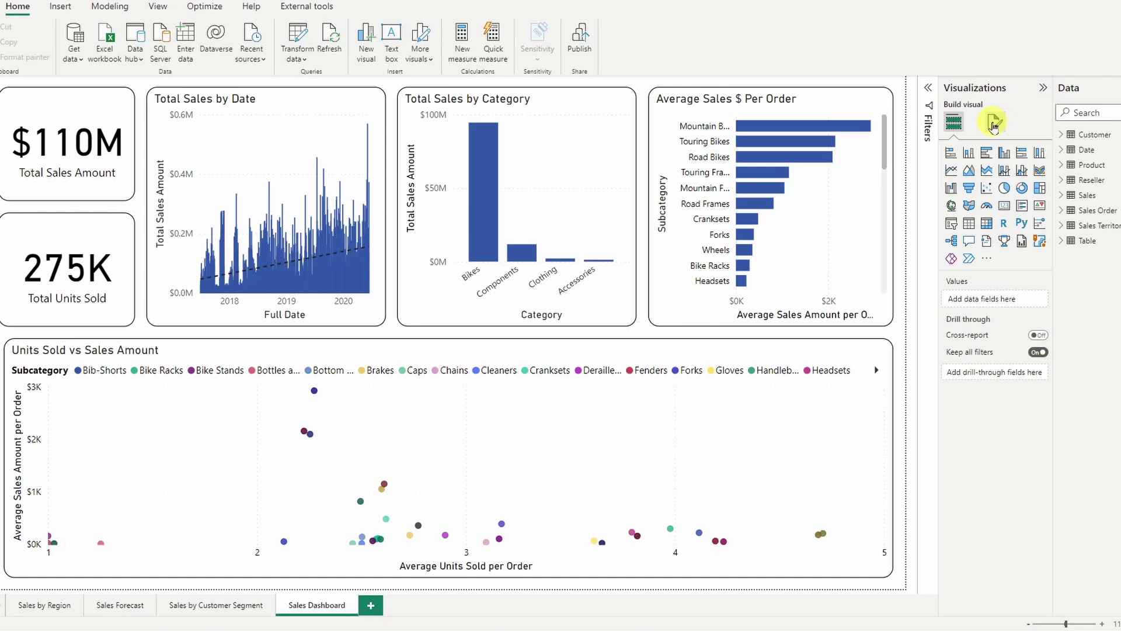
Set the page's canvas background colour to dark blue-grey #343F56.
{"action": "left_click", "coordinate": [993, 124]}
{"action": "left_click", "coordinate": [995, 234]}
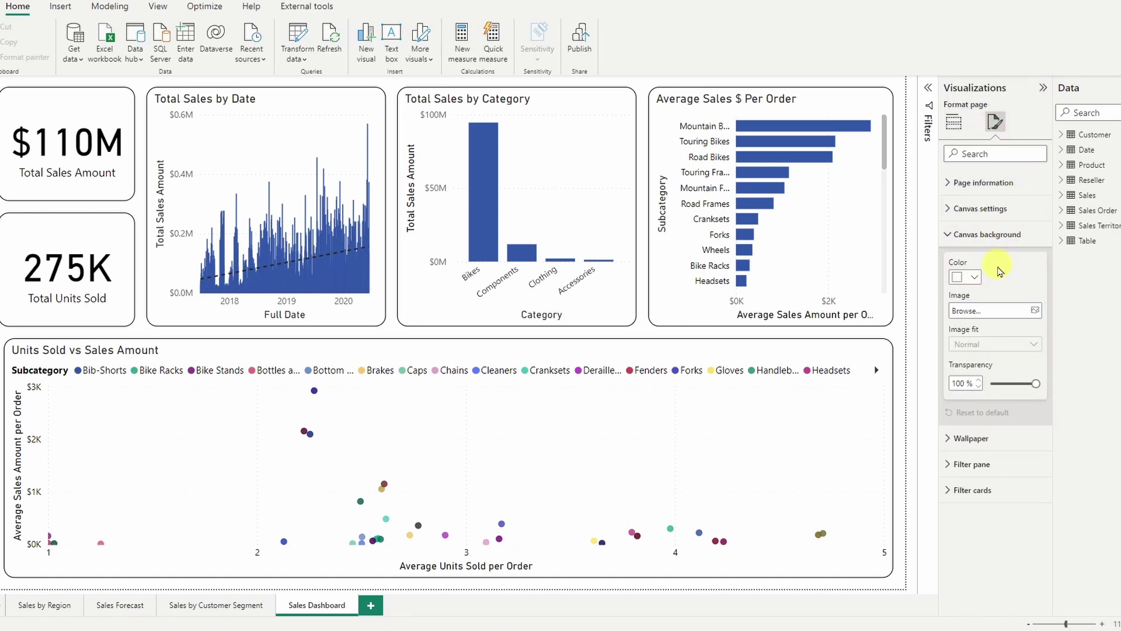
{"action": "left_click", "coordinate": [974, 278]}
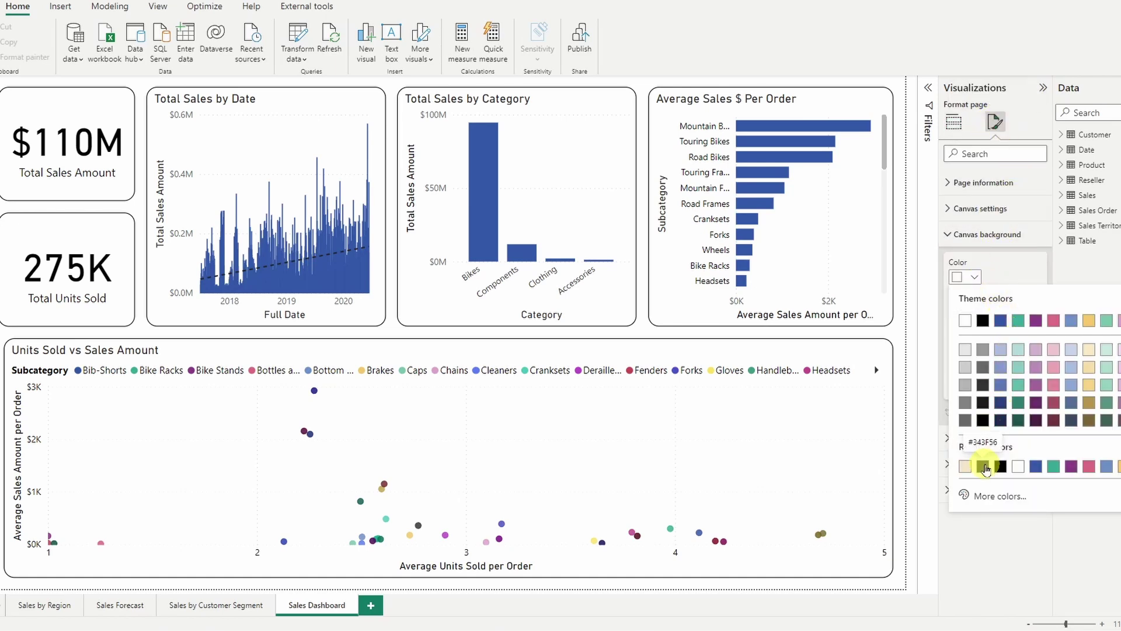
{"action": "left_click", "coordinate": [986, 467]}
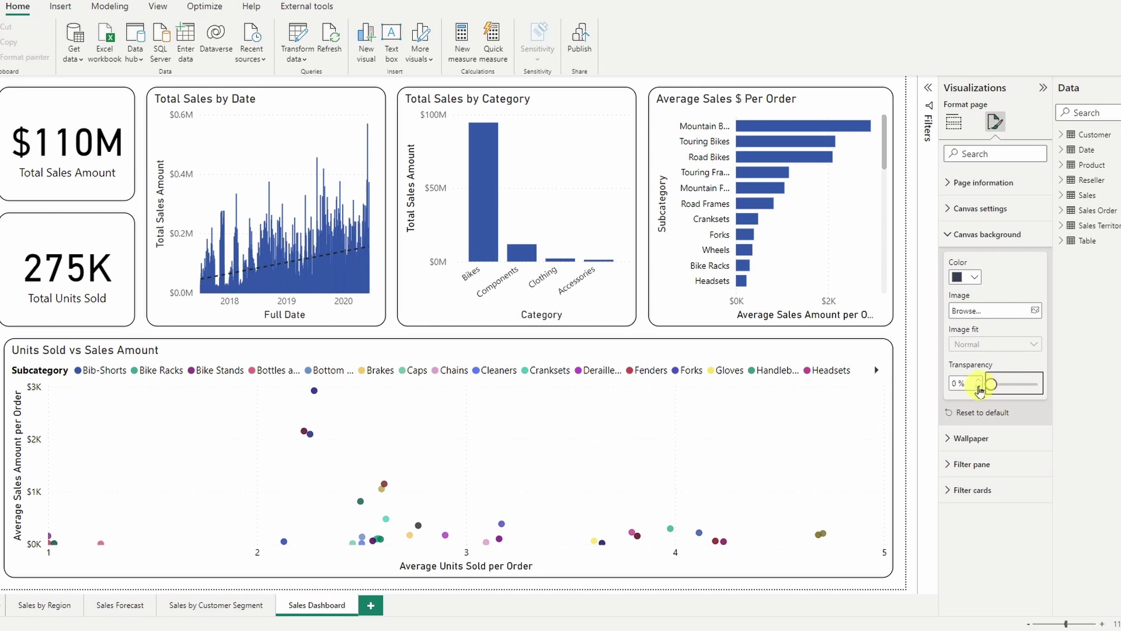
Turn off the background on both cards and all four charts so the navy shows through.
{"action": "left_click", "coordinate": [74, 108]}
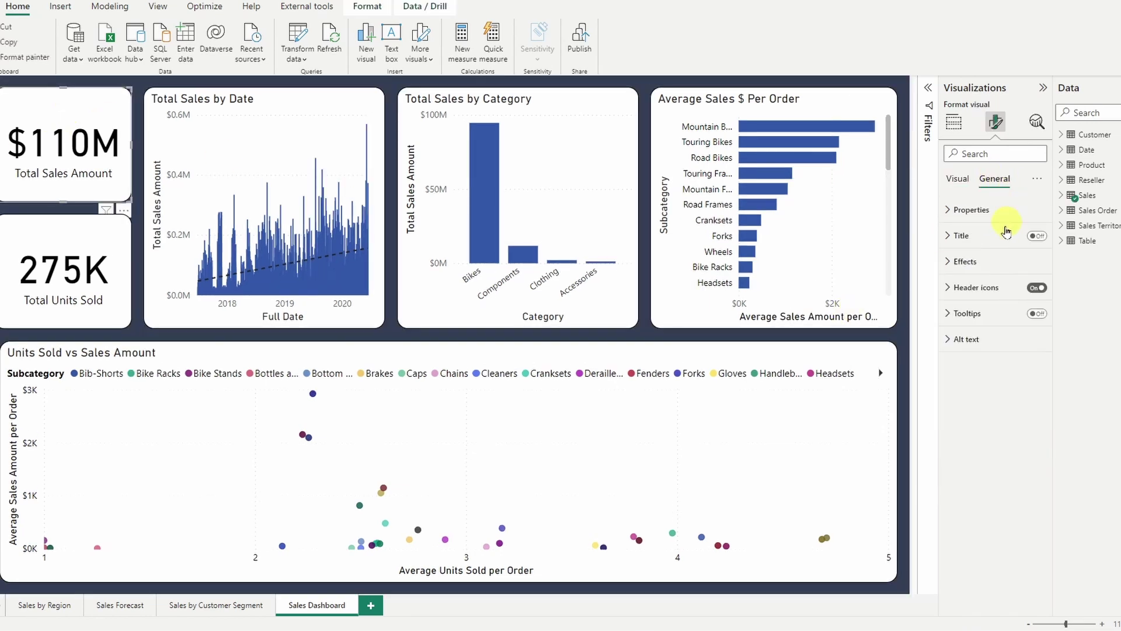
{"action": "left_click", "coordinate": [965, 261]}
{"action": "left_click", "coordinate": [1032, 292]}
{"action": "left_click", "coordinate": [73, 234]}
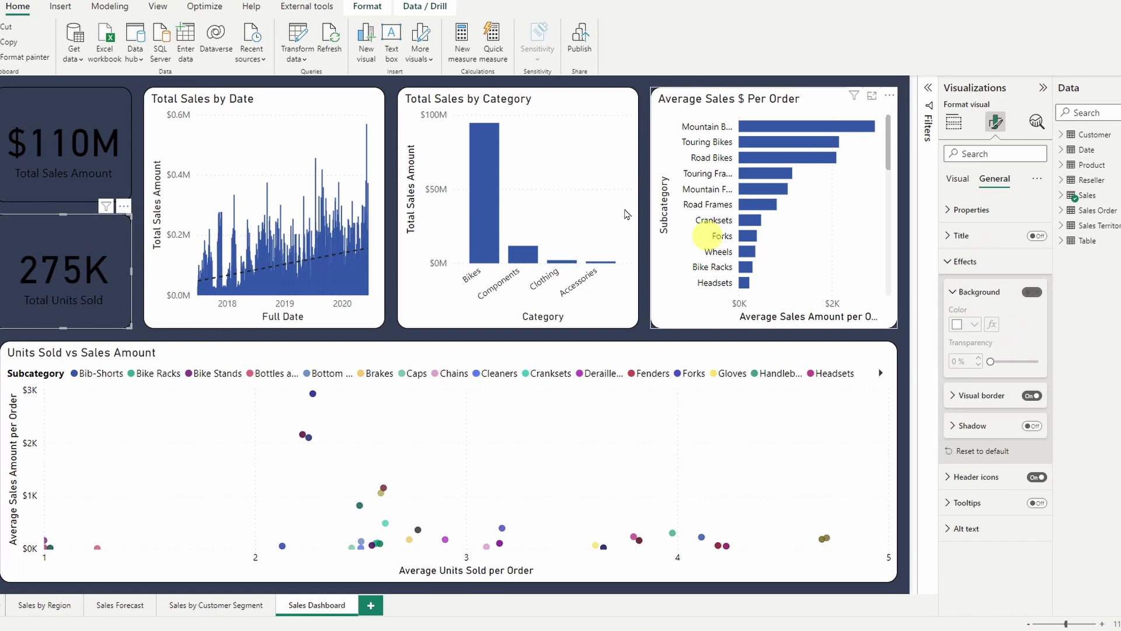
{"action": "left_click", "coordinate": [263, 204]}
{"action": "left_click", "coordinate": [1031, 292]}
{"action": "left_click", "coordinate": [440, 110]}
{"action": "left_click", "coordinate": [1032, 291]}
{"action": "left_click", "coordinate": [650, 100]}
{"action": "left_click", "coordinate": [1032, 292]}
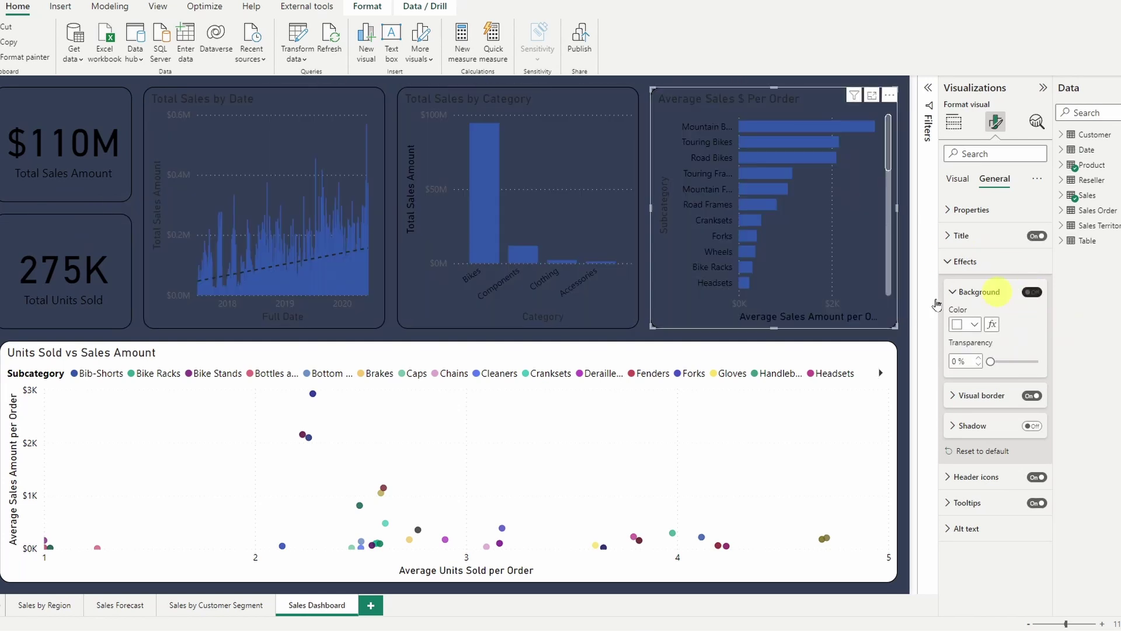
{"action": "left_click", "coordinate": [890, 358]}
{"action": "left_click", "coordinate": [1038, 291]}
{"action": "left_click", "coordinate": [953, 122]}
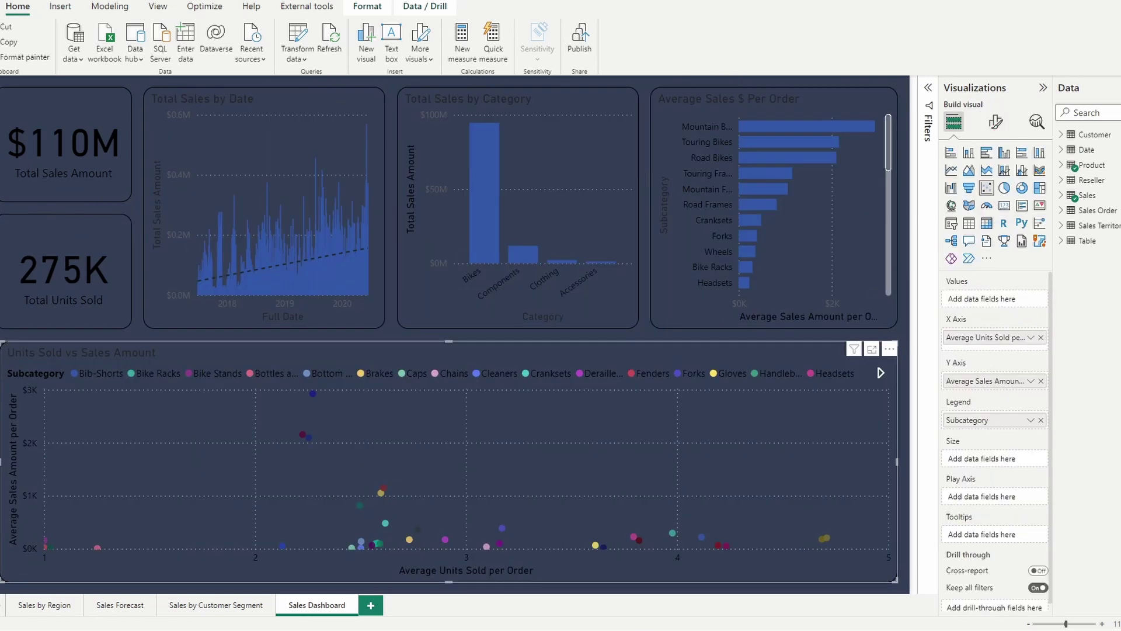
Make the Total Sales by Date chart's X-axis labels and title light beige.
{"action": "left_click", "coordinate": [188, 91]}
{"action": "left_click", "coordinate": [1000, 125]}
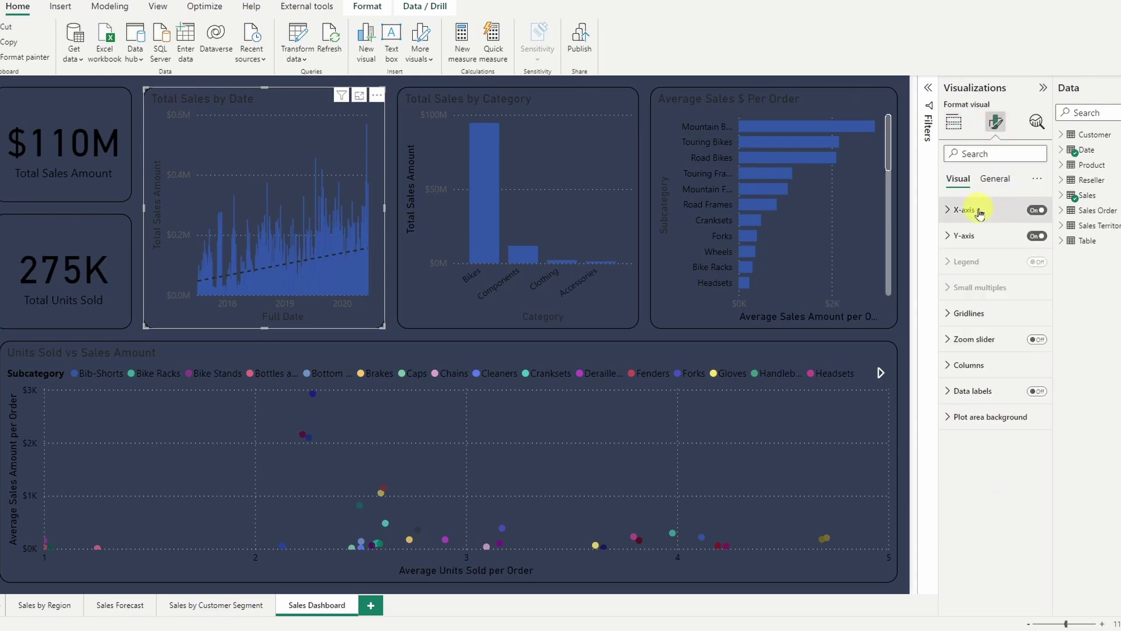
{"action": "left_click", "coordinate": [982, 210]}
{"action": "left_click", "coordinate": [993, 415]}
{"action": "left_click", "coordinate": [974, 501]}
{"action": "left_click", "coordinate": [984, 446]}
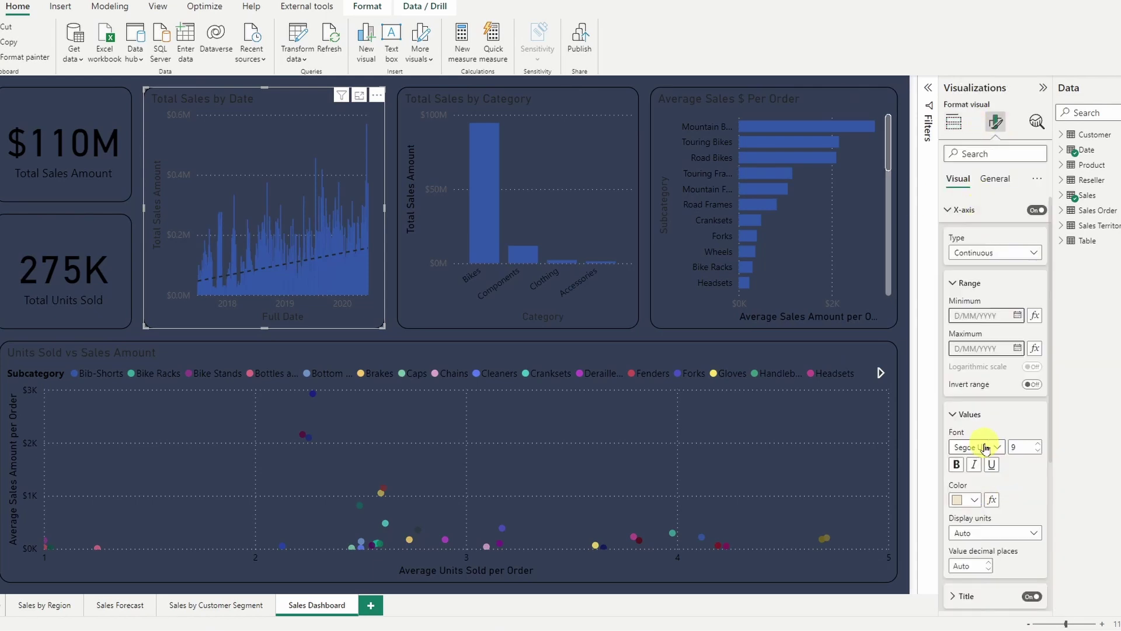
{"action": "scroll", "coordinate": [977, 518], "scroll_direction": "down", "scroll_amount": 2}
{"action": "left_click", "coordinate": [965, 532]}
{"action": "left_click", "coordinate": [969, 499]}
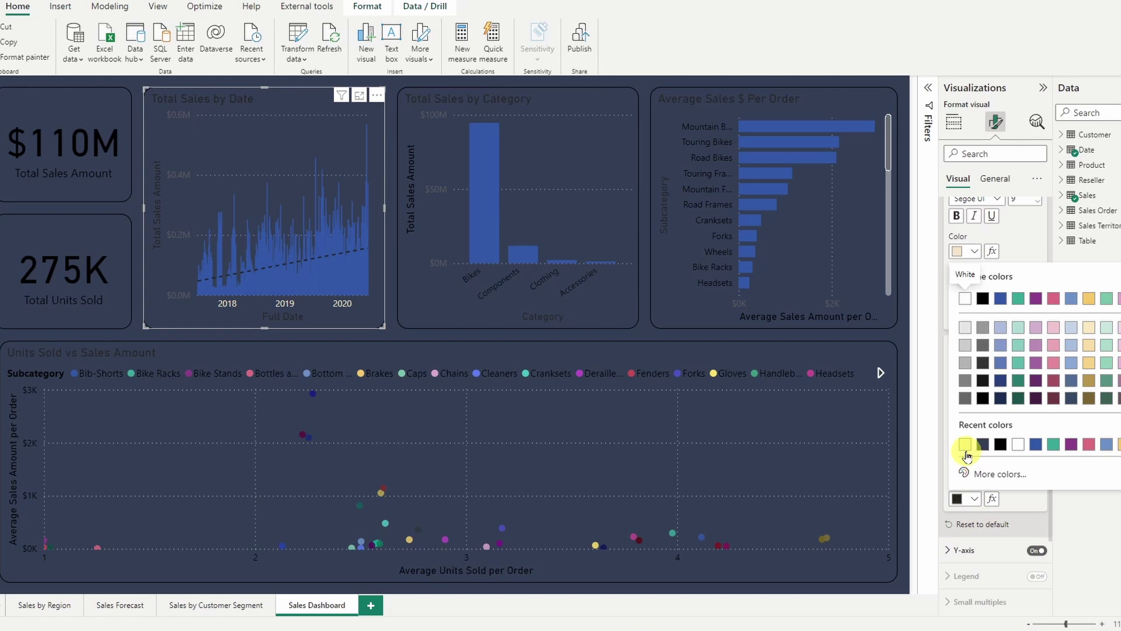
{"action": "left_click", "coordinate": [960, 447]}
{"action": "left_click", "coordinate": [966, 348]}
Make the chart's Y-axis value labels and title beige.
{"action": "left_click", "coordinate": [969, 418]}
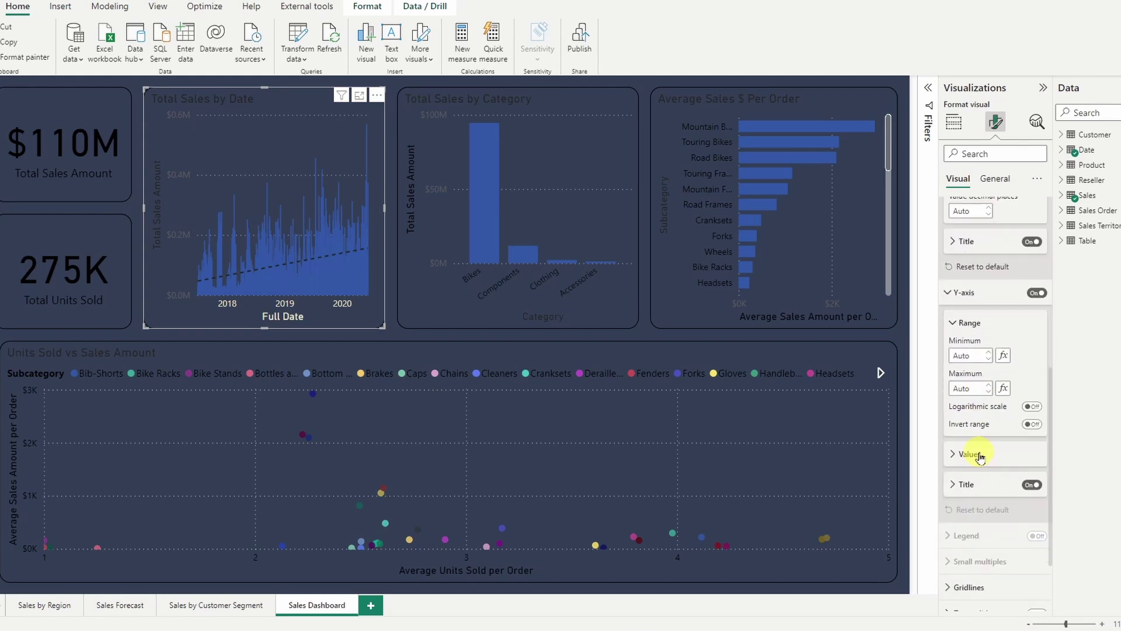
{"action": "left_click", "coordinate": [972, 454]}
{"action": "left_click", "coordinate": [967, 478]}
{"action": "left_click", "coordinate": [964, 426]}
{"action": "scroll", "coordinate": [964, 444], "scroll_direction": "down", "scroll_amount": 2}
{"action": "left_click", "coordinate": [964, 463]}
{"action": "scroll", "coordinate": [963, 463], "scroll_direction": "down", "scroll_amount": 1}
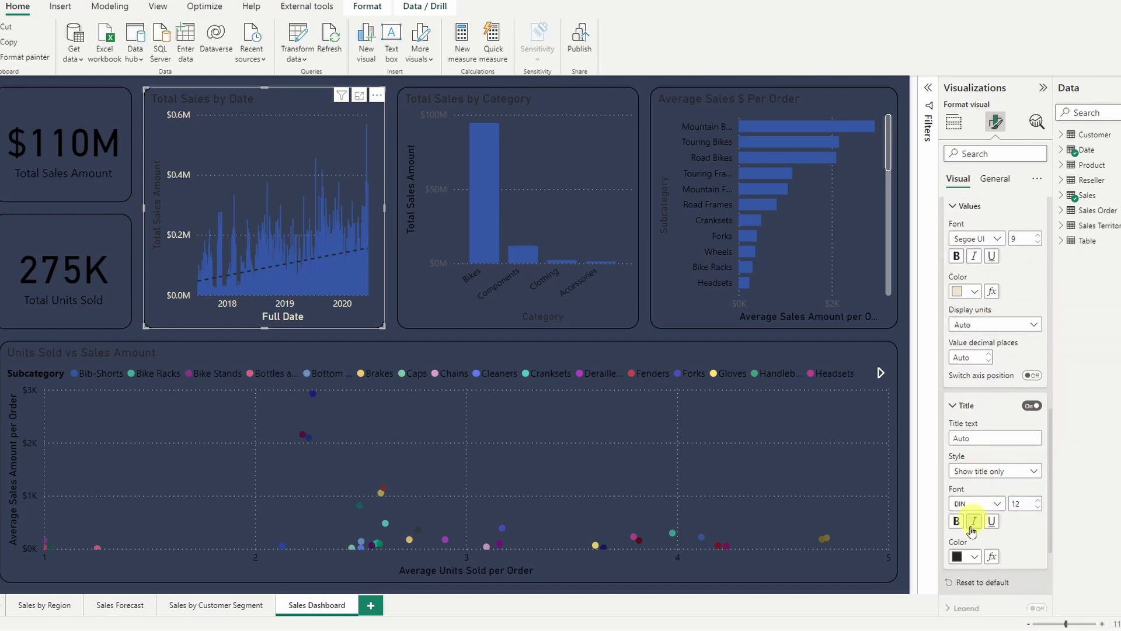
{"action": "left_click", "coordinate": [966, 556]}
{"action": "left_click", "coordinate": [966, 502]}
Make the chart title text beige, leaving the title background unchanged.
{"action": "left_click", "coordinate": [995, 178]}
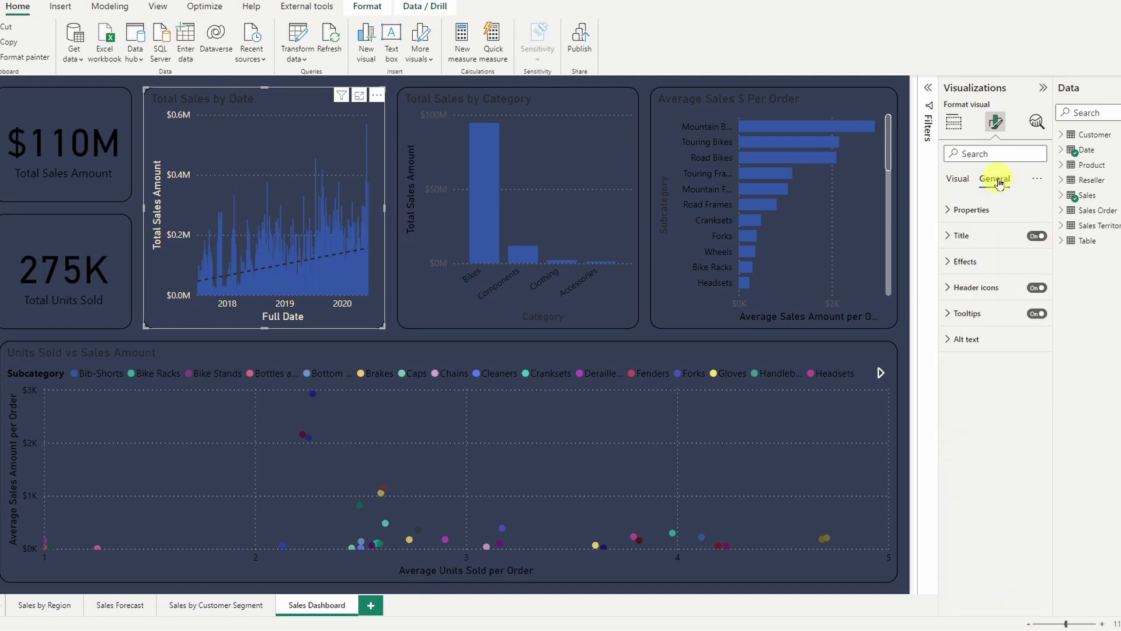
{"action": "left_click", "coordinate": [961, 235]}
{"action": "left_click", "coordinate": [970, 417]}
{"action": "left_click", "coordinate": [967, 368]}
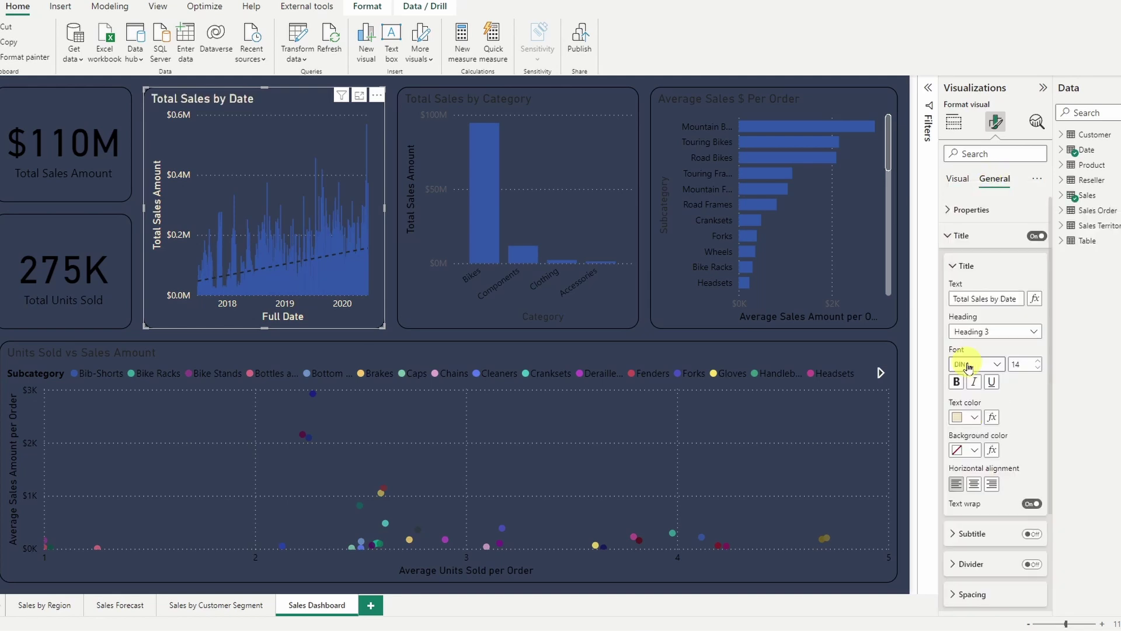
{"action": "left_click", "coordinate": [965, 449]}
{"action": "key", "text": "Escape"}
{"action": "left_click", "coordinate": [958, 210]}
Set the chart's default column colour to beige.
{"action": "left_click", "coordinate": [958, 178]}
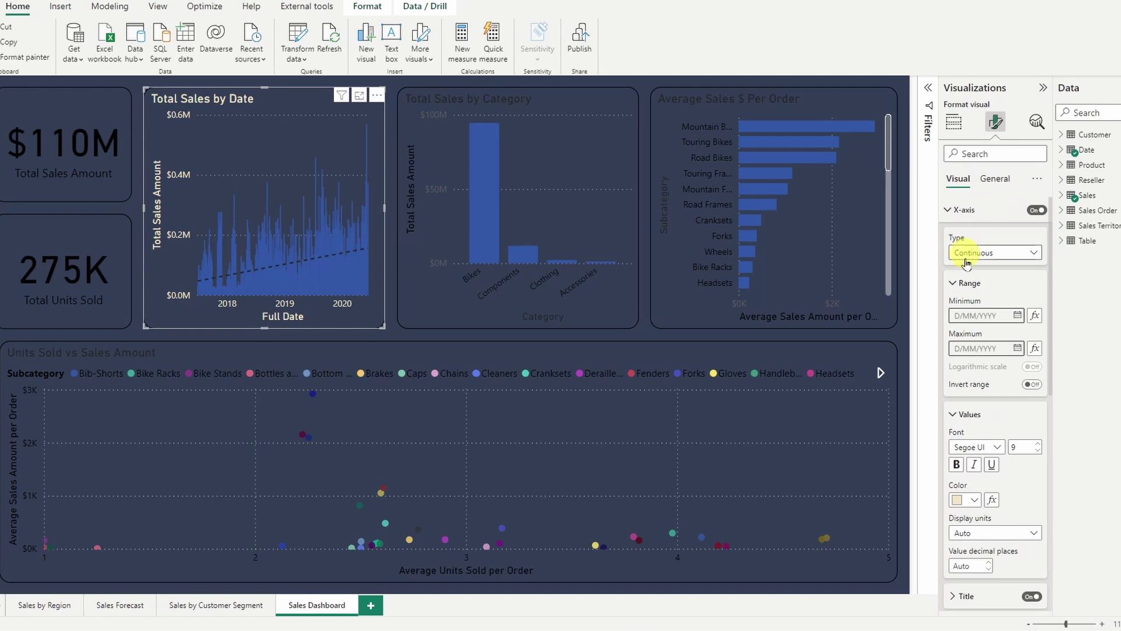
{"action": "left_click", "coordinate": [948, 210]}
{"action": "left_click", "coordinate": [970, 236]}
{"action": "left_click", "coordinate": [969, 365]}
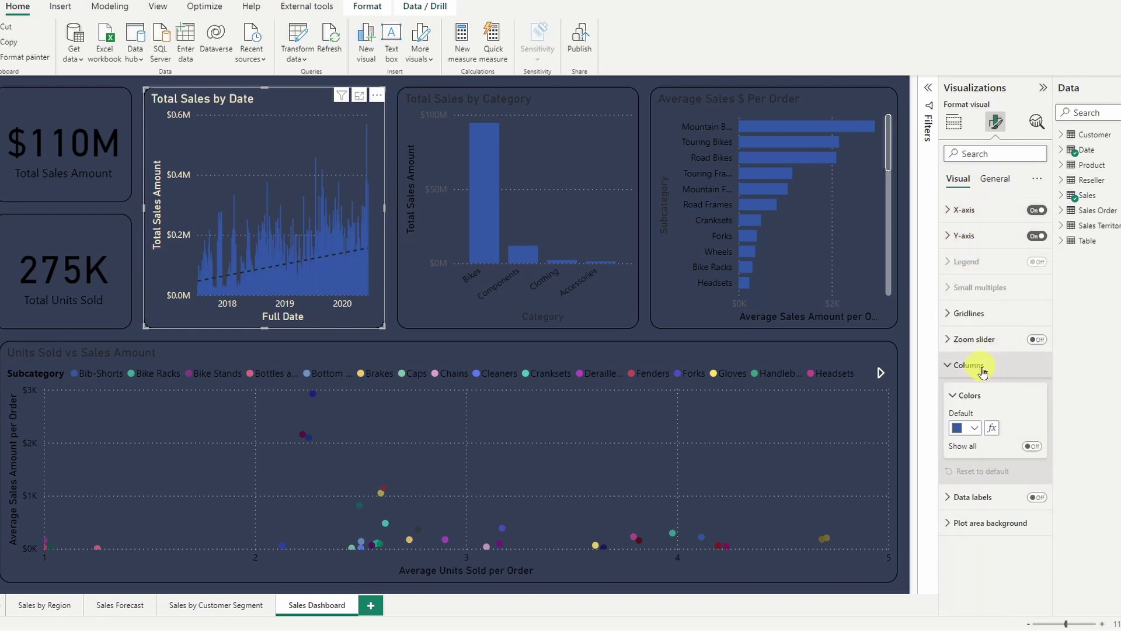
{"action": "left_click", "coordinate": [969, 428]}
{"action": "left_click", "coordinate": [946, 417]}
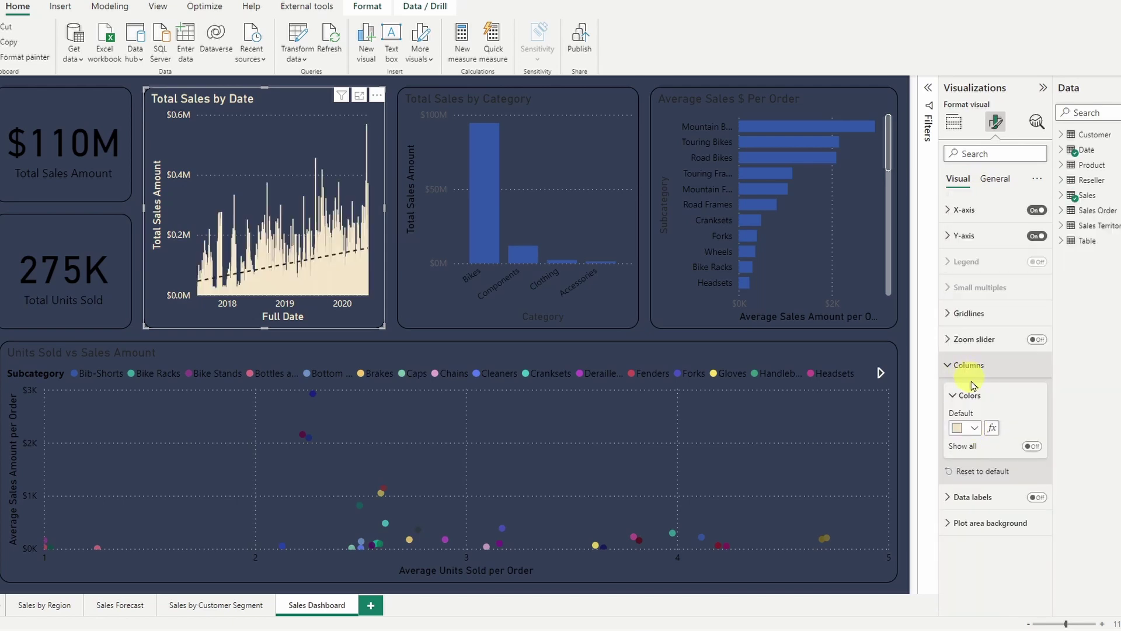
{"action": "key", "text": "Escape"}
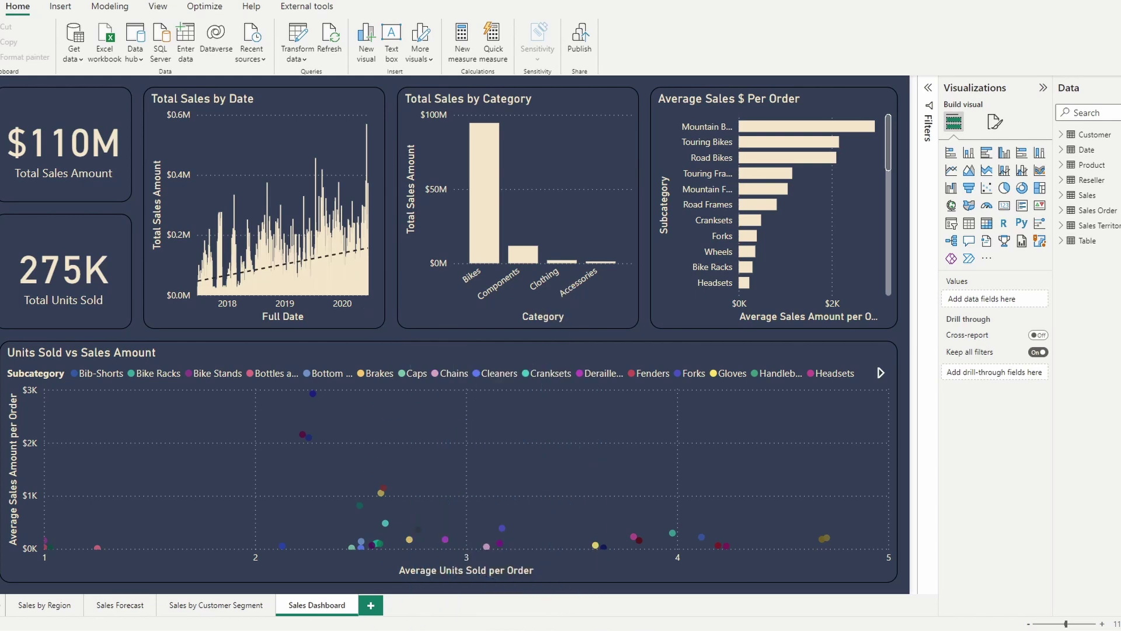
Give the Total Sales Amount card a cream border and a cream inside shadow.
{"action": "left_click", "coordinate": [56, 182]}
{"action": "left_click", "coordinate": [987, 127]}
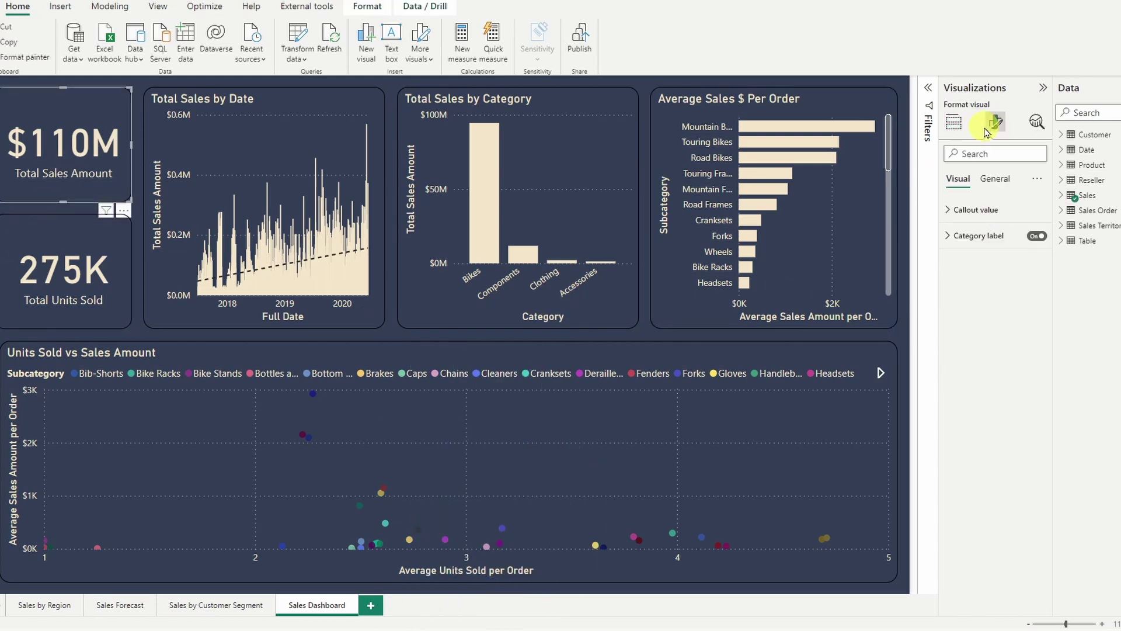
{"action": "left_click", "coordinate": [974, 261]}
{"action": "left_click", "coordinate": [986, 395]}
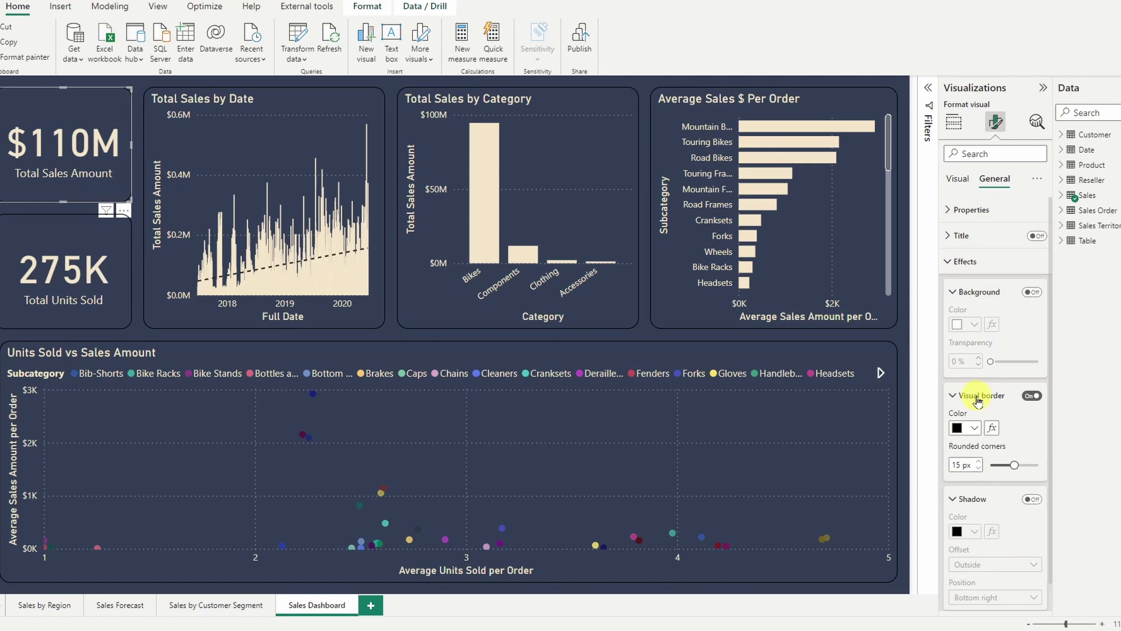
{"action": "left_click", "coordinate": [973, 429]}
{"action": "left_click", "coordinate": [960, 363]}
{"action": "scroll", "coordinate": [987, 455], "scroll_direction": "down", "scroll_amount": 1}
{"action": "left_click", "coordinate": [972, 438]}
{"action": "left_click", "coordinate": [1032, 436]}
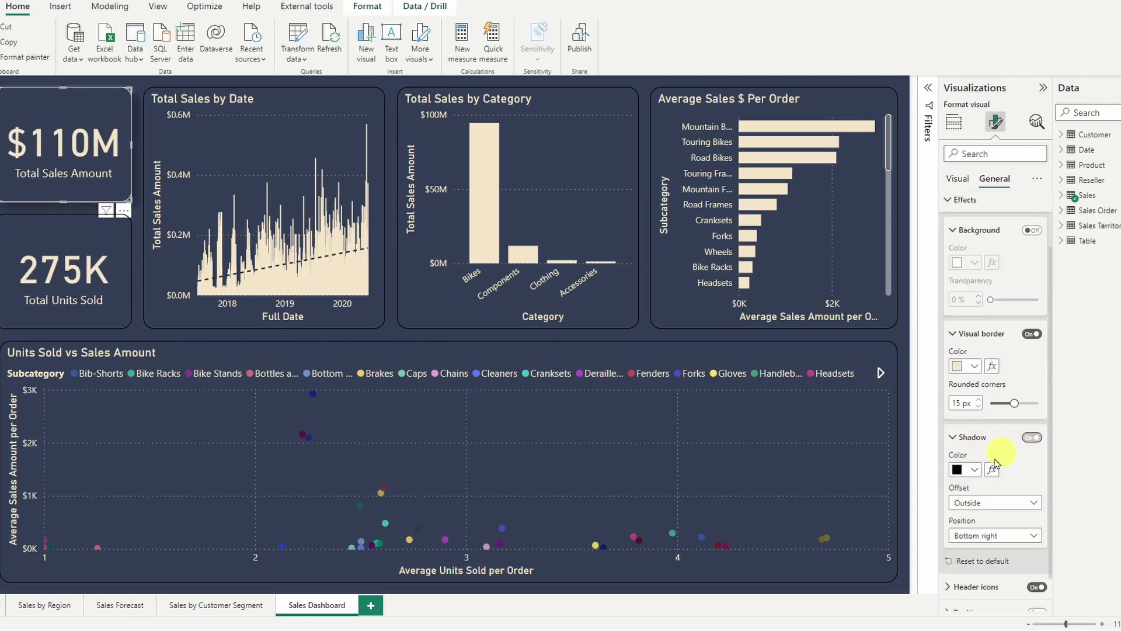
{"action": "left_click", "coordinate": [974, 469]}
{"action": "left_click", "coordinate": [958, 442]}
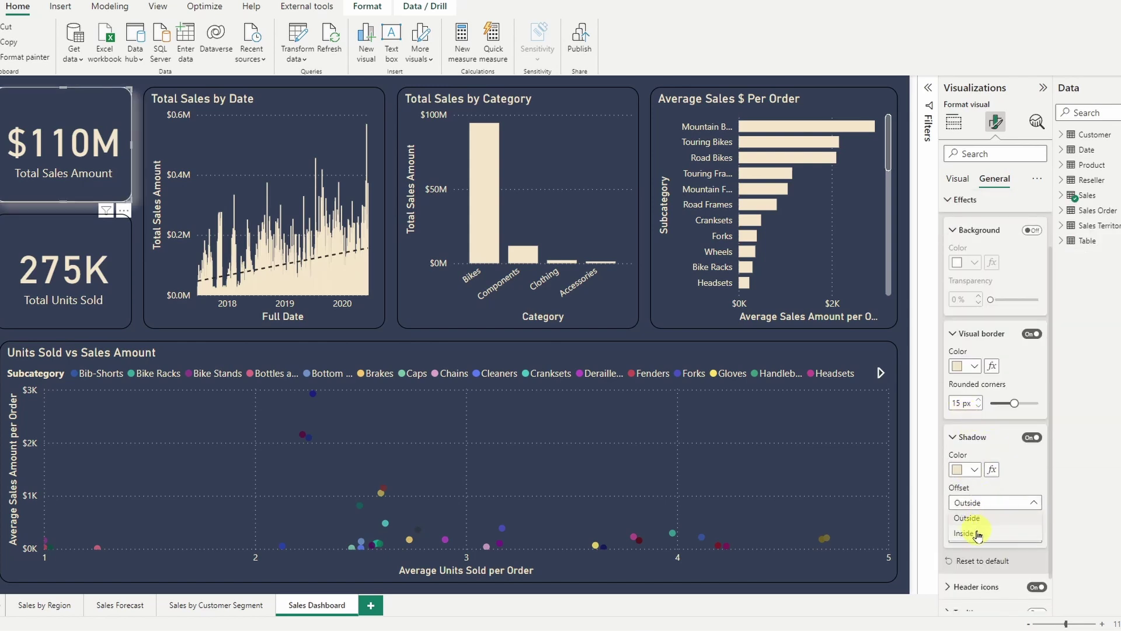
{"action": "left_click", "coordinate": [978, 533]}
{"action": "left_click", "coordinate": [978, 535]}
{"action": "left_click", "coordinate": [971, 447]}
Apply the matching cream border and inside shadow to the Total Units Sold card and remaining visuals.
{"action": "left_click", "coordinate": [111, 292]}
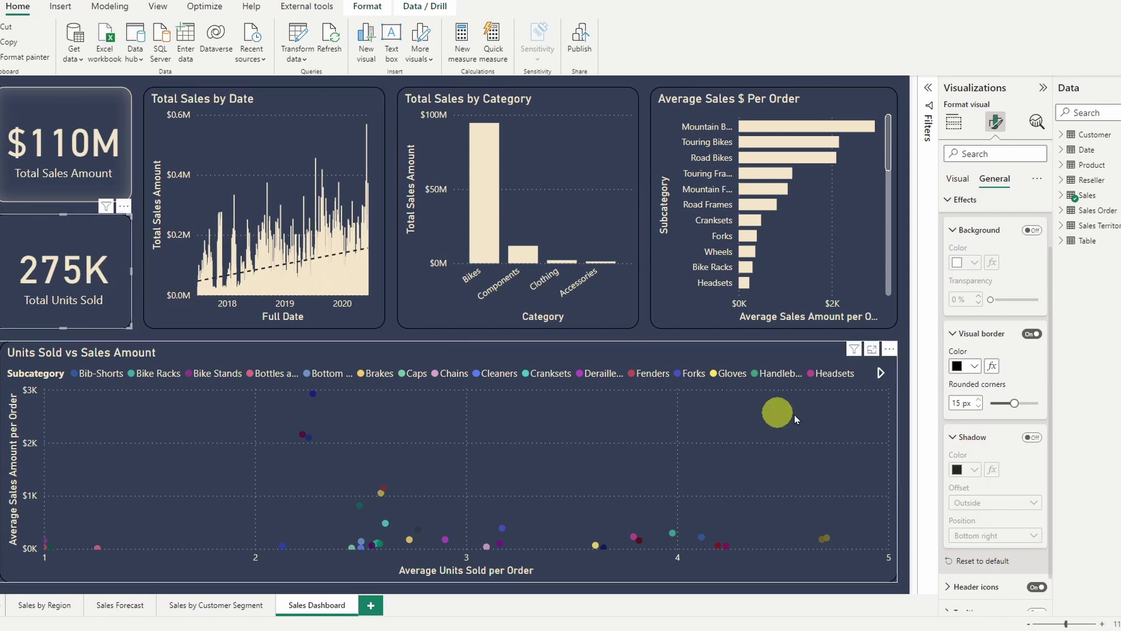
{"action": "left_click", "coordinate": [974, 365]}
{"action": "left_click", "coordinate": [957, 546]}
{"action": "left_click", "coordinate": [995, 504]}
{"action": "left_click", "coordinate": [963, 532]}
{"action": "left_click", "coordinate": [973, 365]}
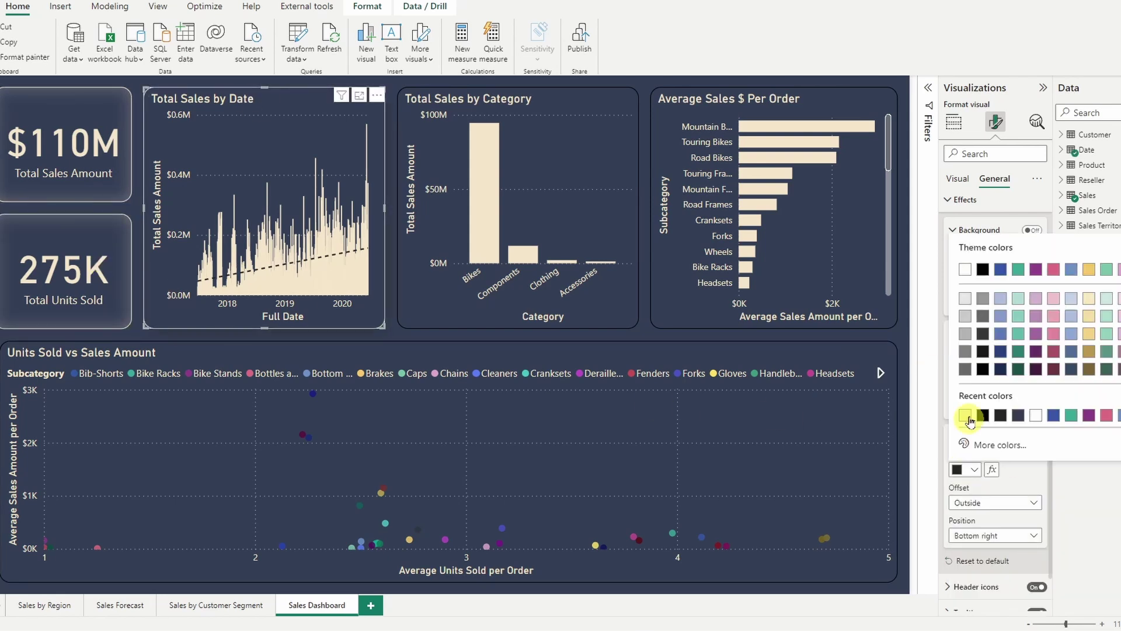
{"action": "left_click", "coordinate": [961, 416]}
{"action": "left_click", "coordinate": [175, 467]}
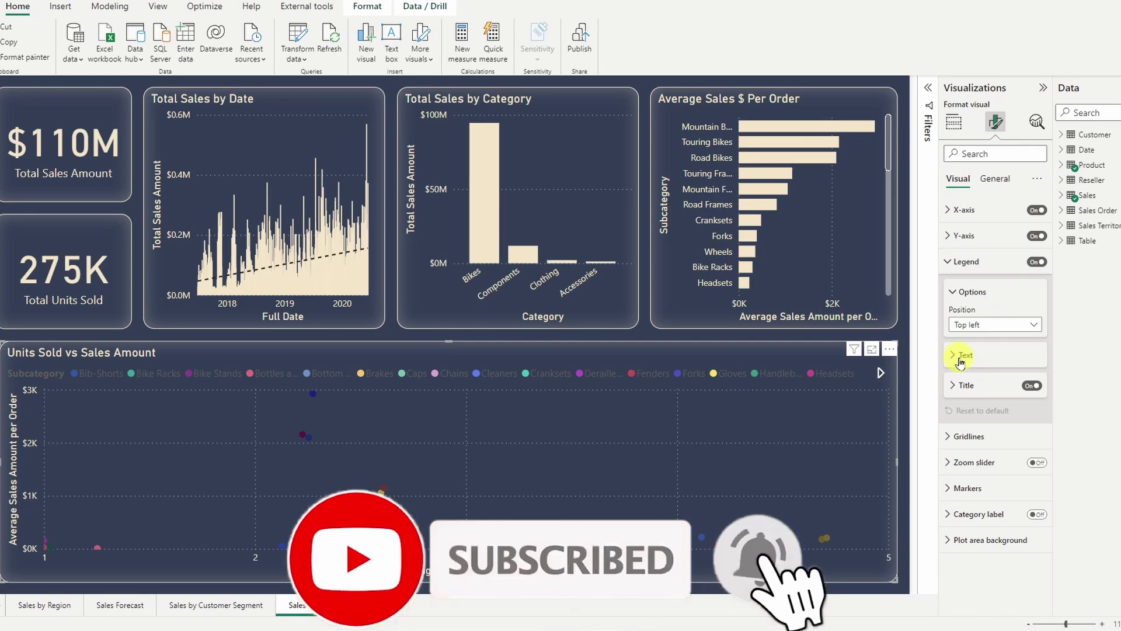
{"action": "left_click", "coordinate": [12, 76]}
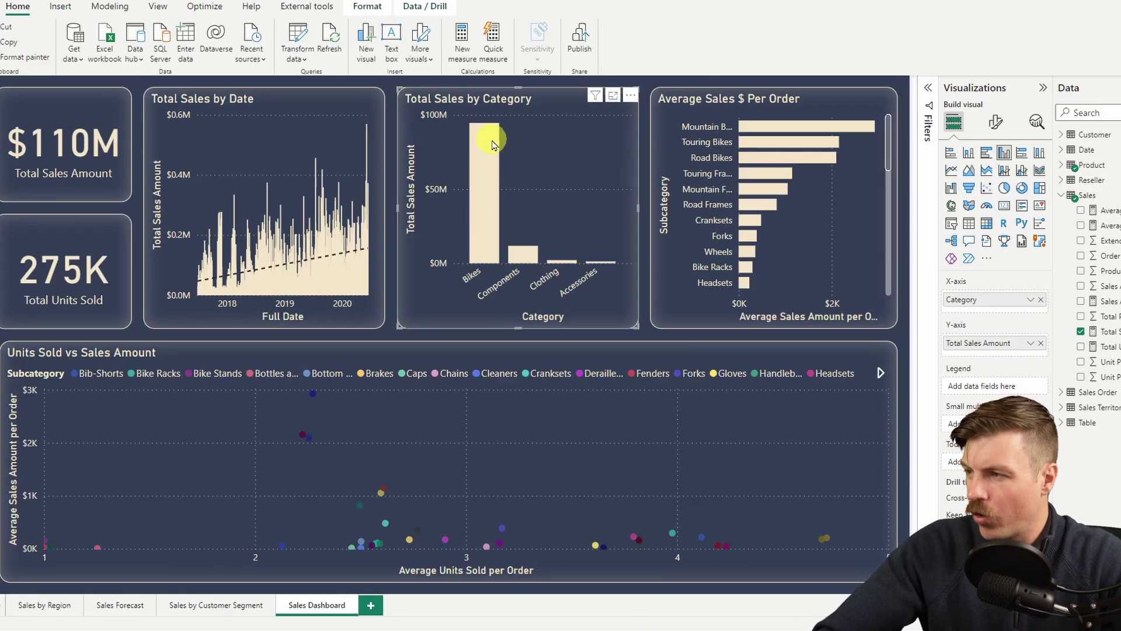
Add the Average Sales Amount per Order measure to the Total Sales by Category chart's Tooltips.
{"action": "mouse_move", "coordinate": [491, 149]}
{"action": "mouse_move", "coordinate": [514, 250]}
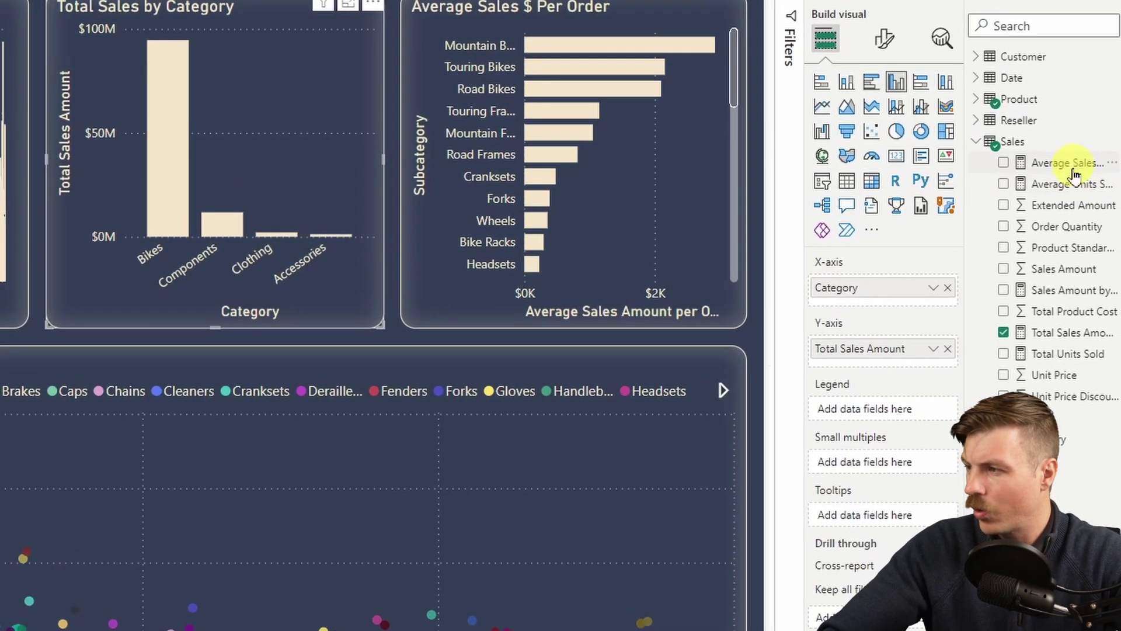
{"action": "left_click_drag", "start_coordinate": [1113, 210], "coordinate": [1042, 321]}
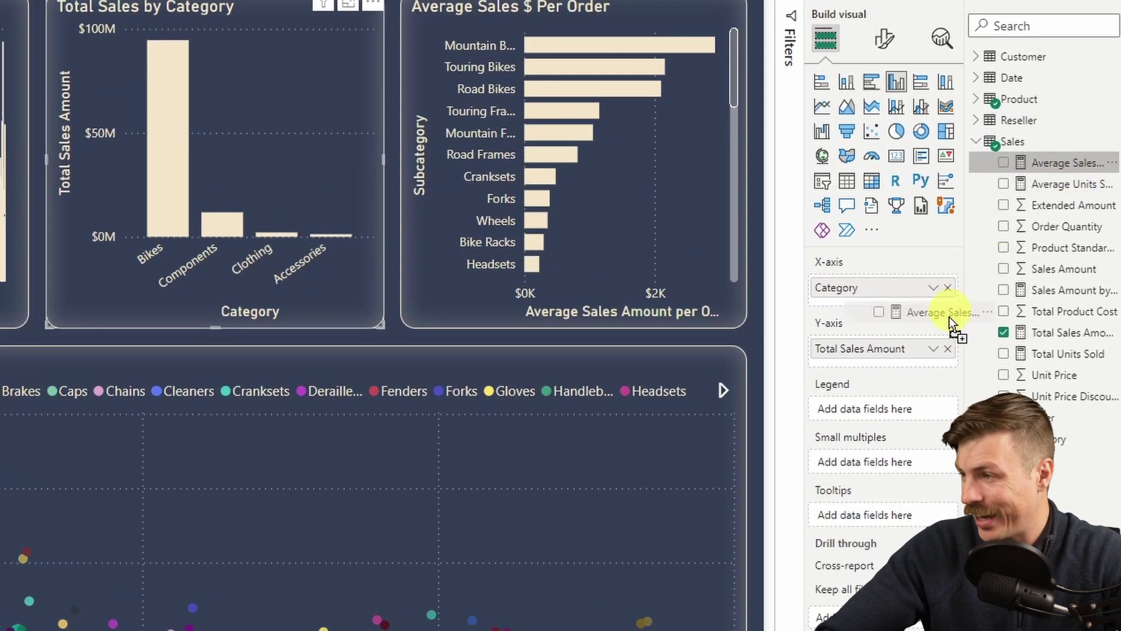
{"action": "left_click_drag", "start_coordinate": [949, 316], "coordinate": [882, 514]}
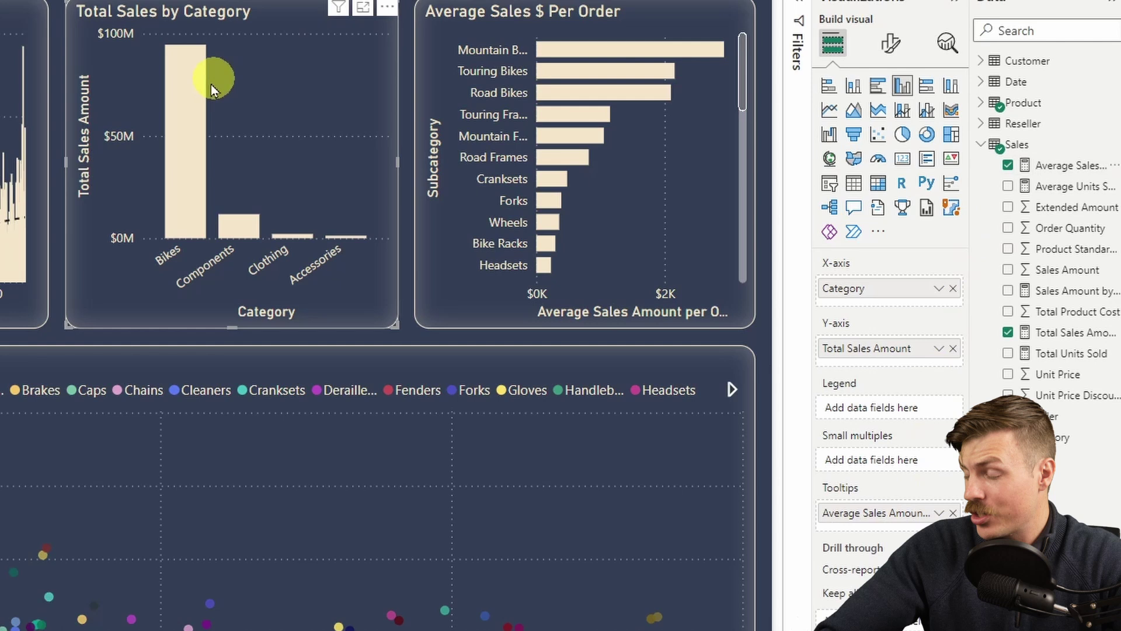
{"action": "mouse_move", "coordinate": [201, 94]}
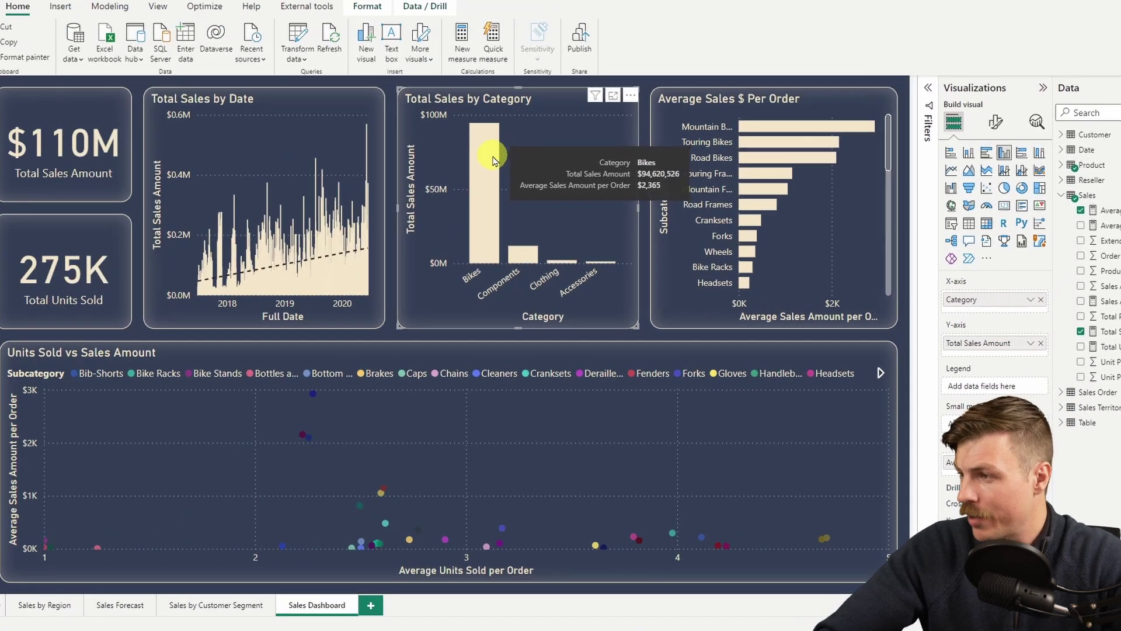
{"action": "mouse_move", "coordinate": [523, 262]}
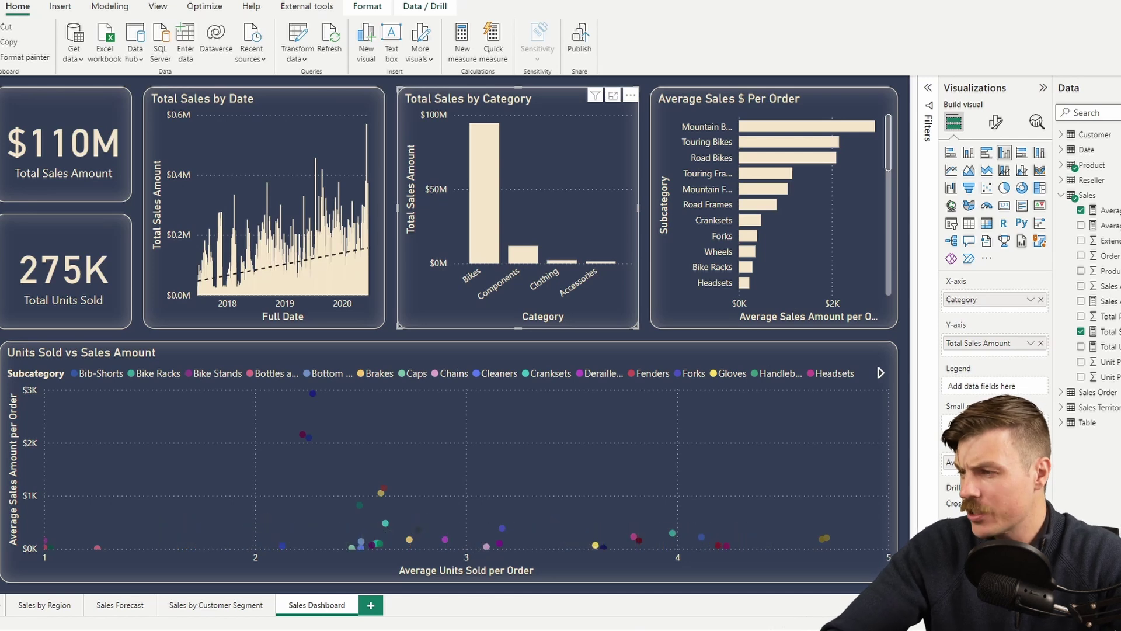
Add a new page enabled for use as a tooltip and fitted to the view.
{"action": "left_click", "coordinate": [372, 606]}
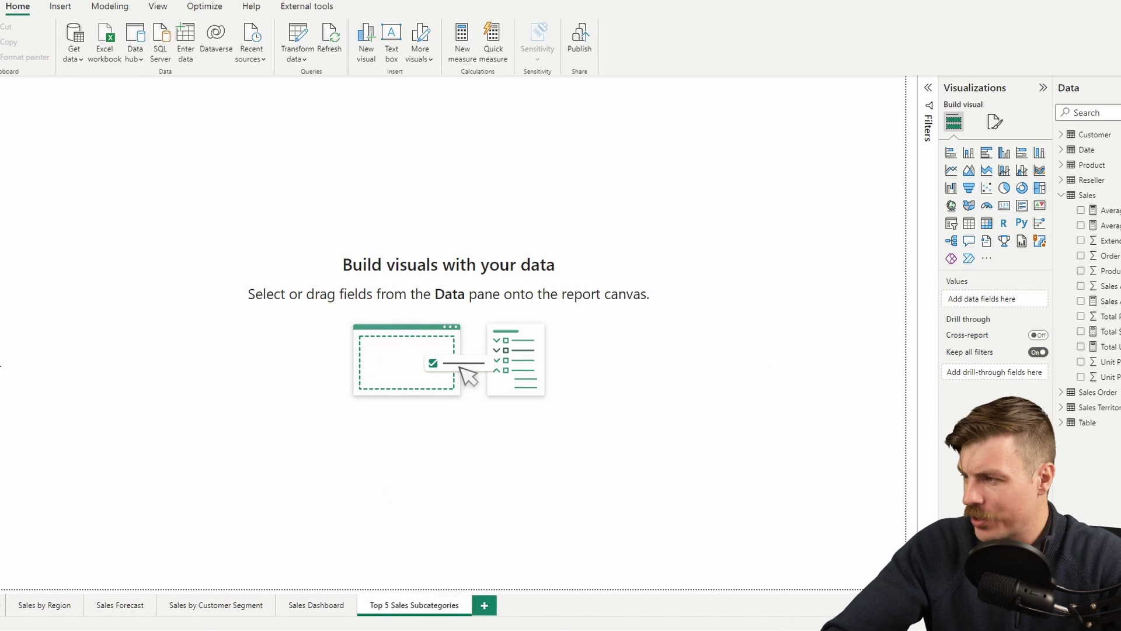
{"action": "left_click", "coordinate": [995, 123]}
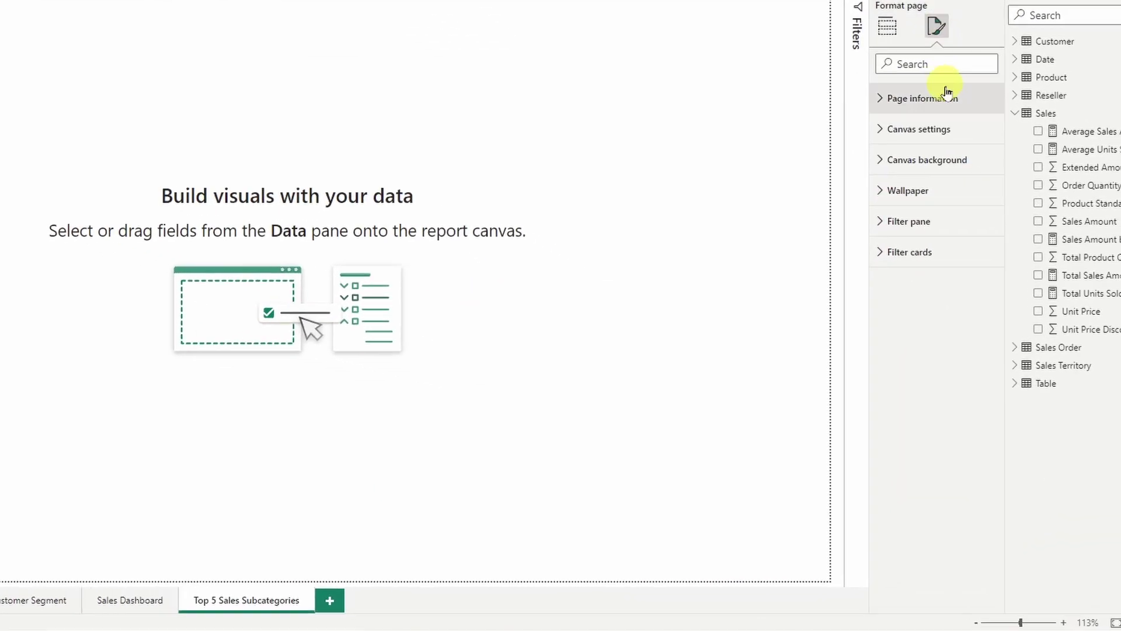
{"action": "left_click", "coordinate": [993, 166]}
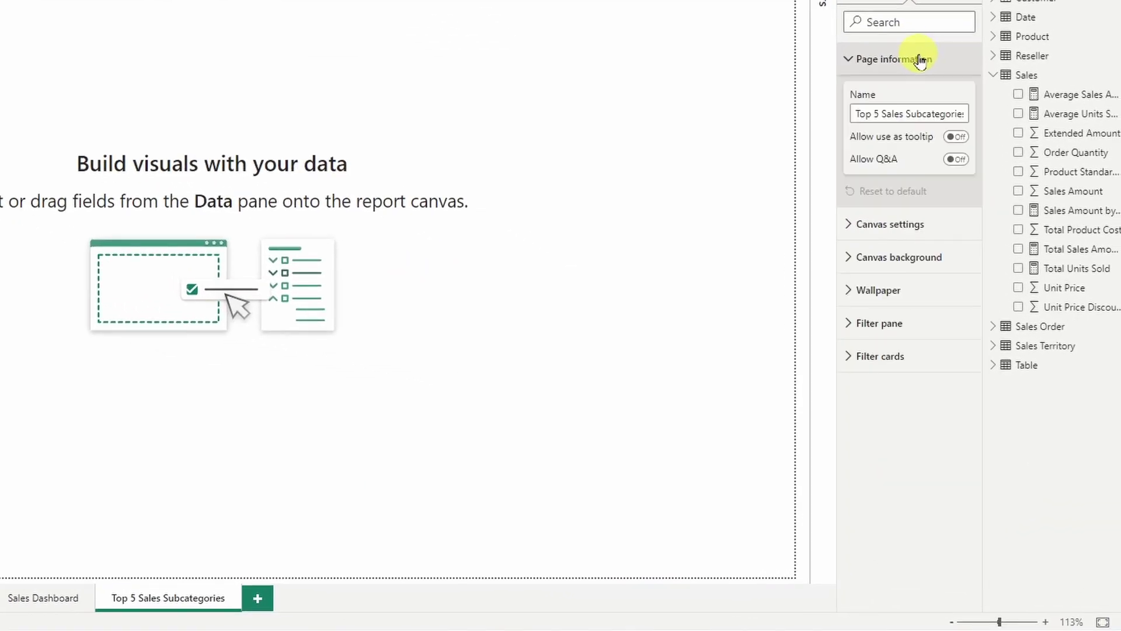
{"action": "left_click", "coordinate": [956, 138]}
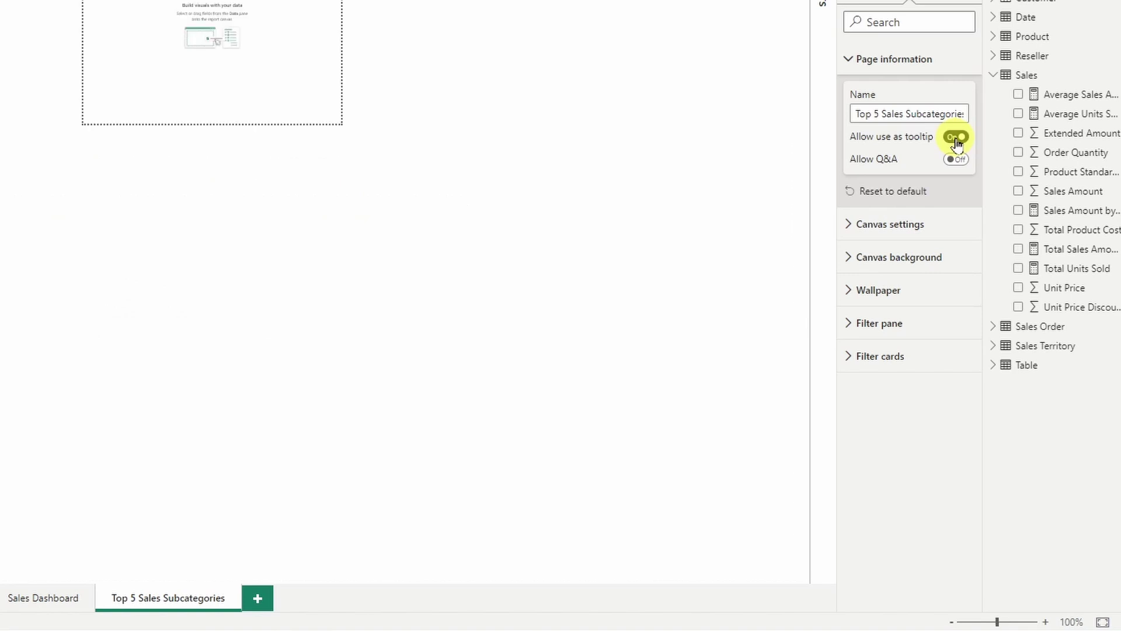
{"action": "left_click", "coordinate": [1103, 623]}
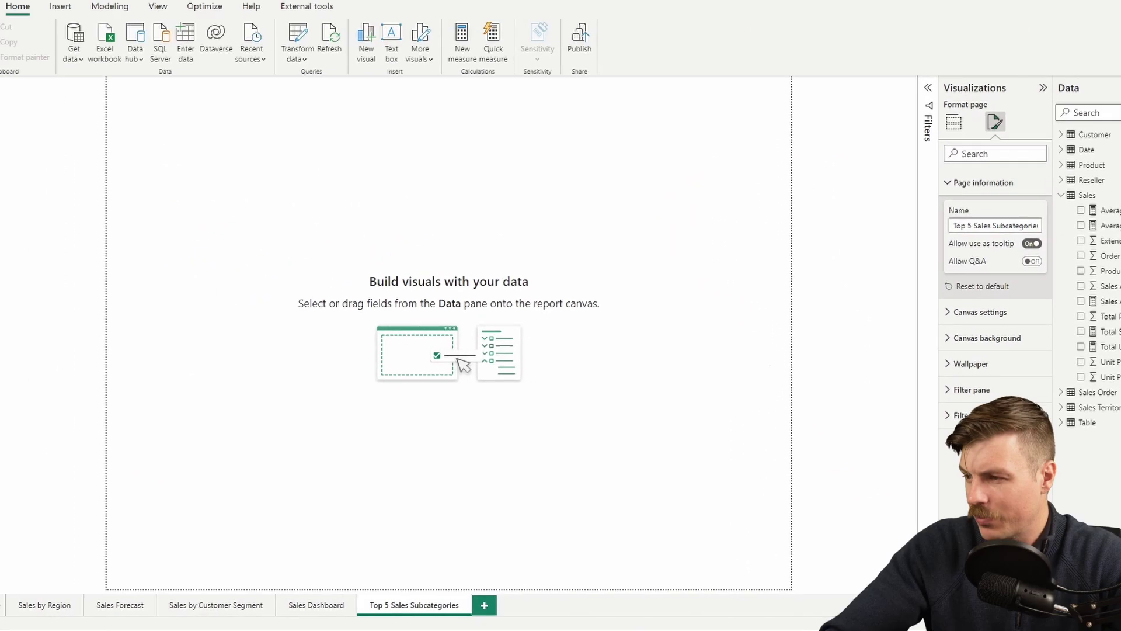
Insert a centred 'Top 5 Sales Subcategories' title text box as a strip across the top.
{"action": "left_click", "coordinate": [61, 7]}
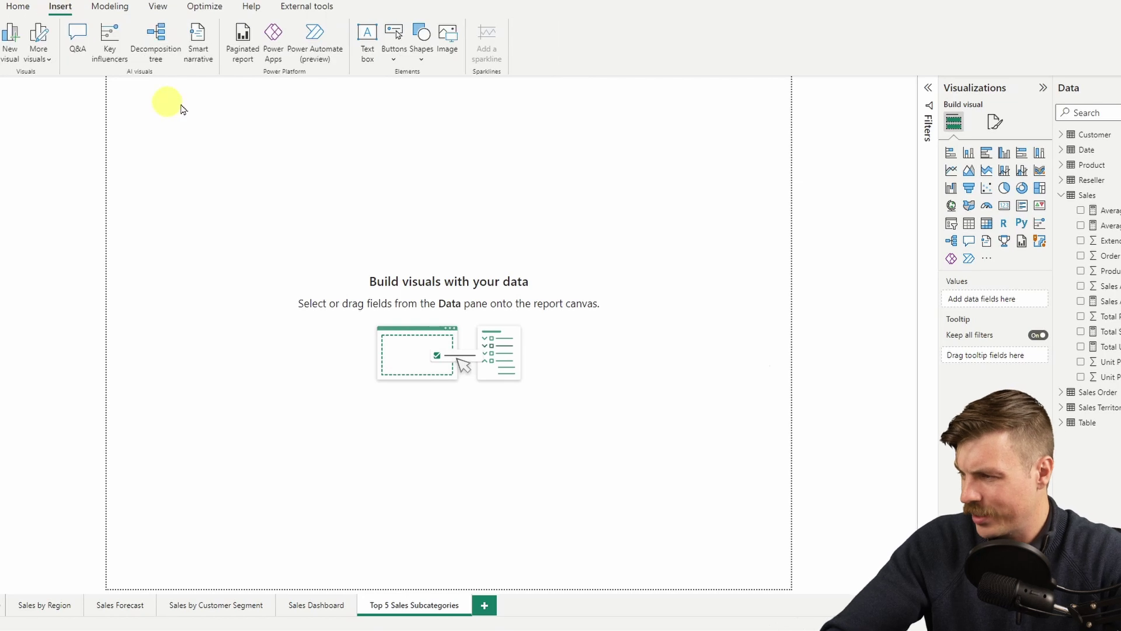
{"action": "left_click", "coordinate": [368, 34]}
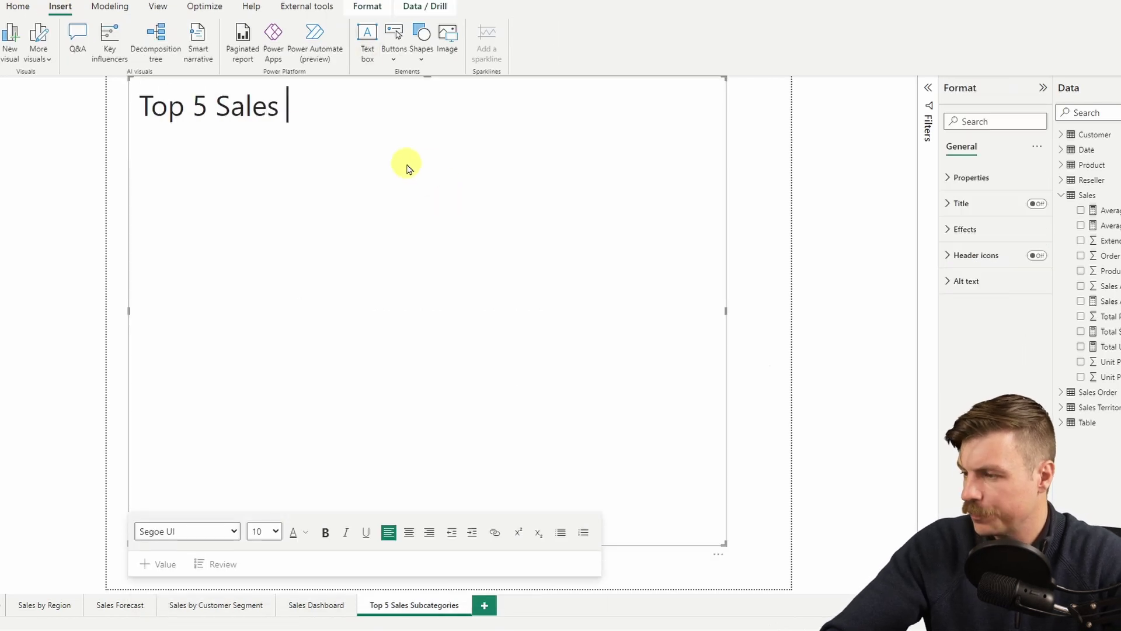
{"action": "key", "text": "ctrl+shift+Left"}
{"action": "key", "text": "ctrl+shift+Left"}
{"action": "key", "text": "ctrl+shift+Left"}
{"action": "key", "text": "ctrl+shift+Left"}
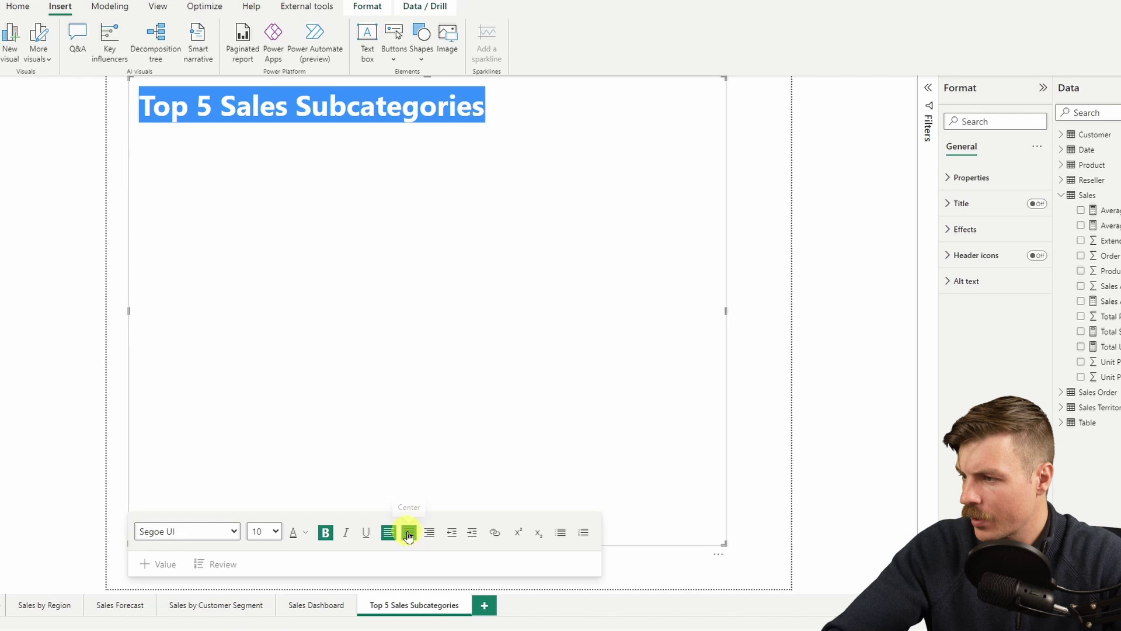
{"action": "left_click", "coordinate": [409, 532]}
{"action": "left_click_drag", "start_coordinate": [724, 543], "coordinate": [788, 143]}
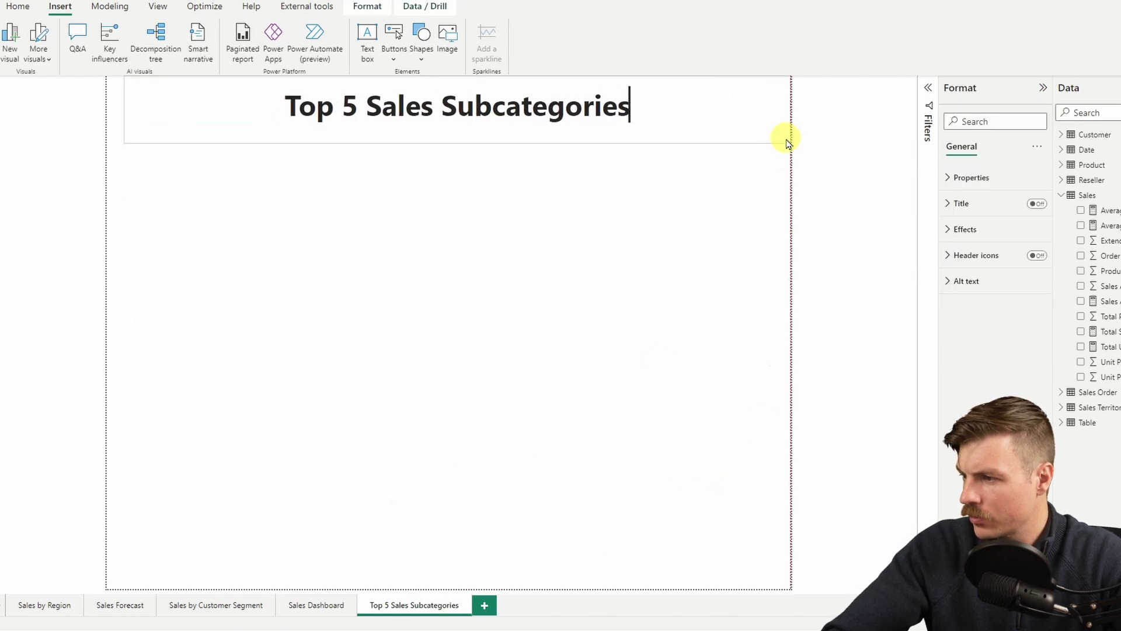
Add a table below the title with Subcategory and Total Sales Amount columns.
{"action": "left_click", "coordinate": [718, 261]}
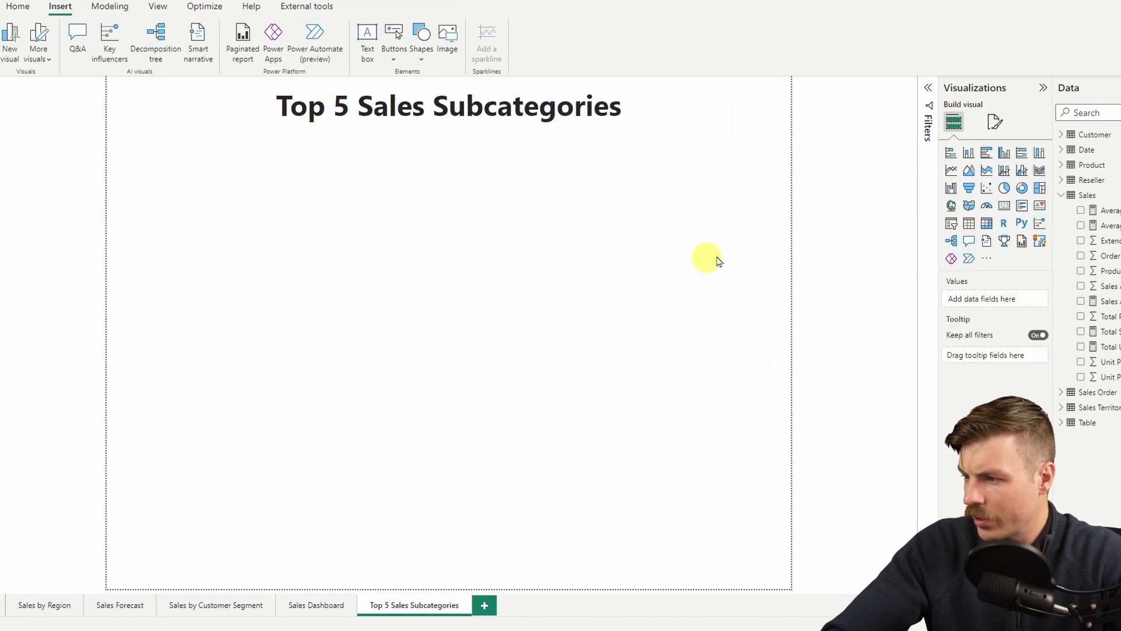
{"action": "left_click", "coordinate": [969, 223]}
{"action": "left_click_drag", "start_coordinate": [467, 269], "coordinate": [465, 143]}
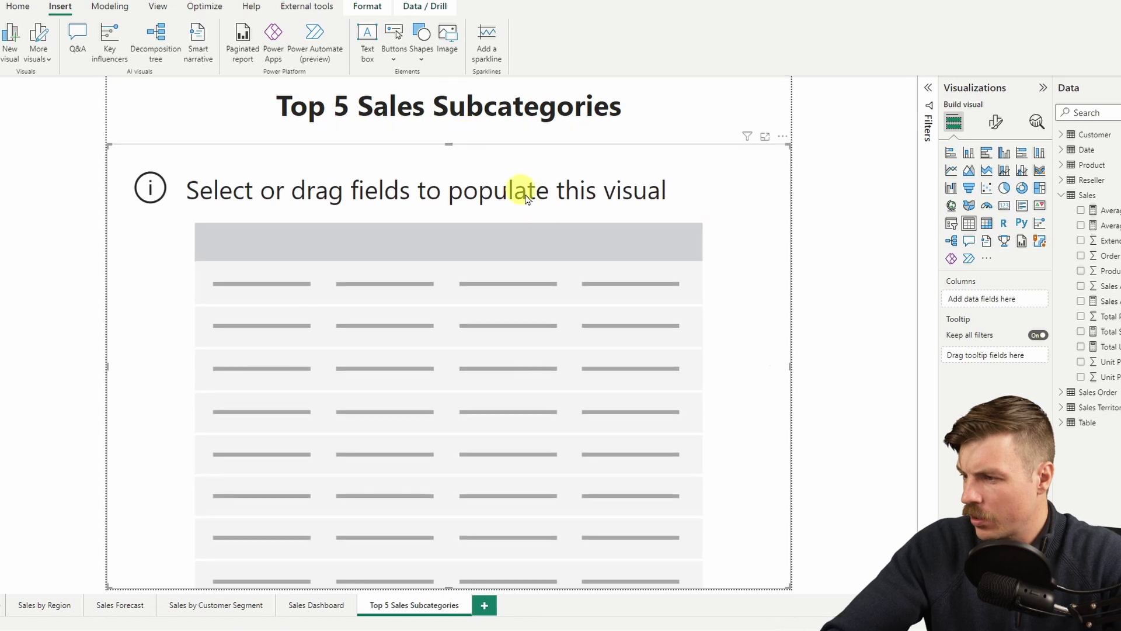
{"action": "type", "text": "subca"}
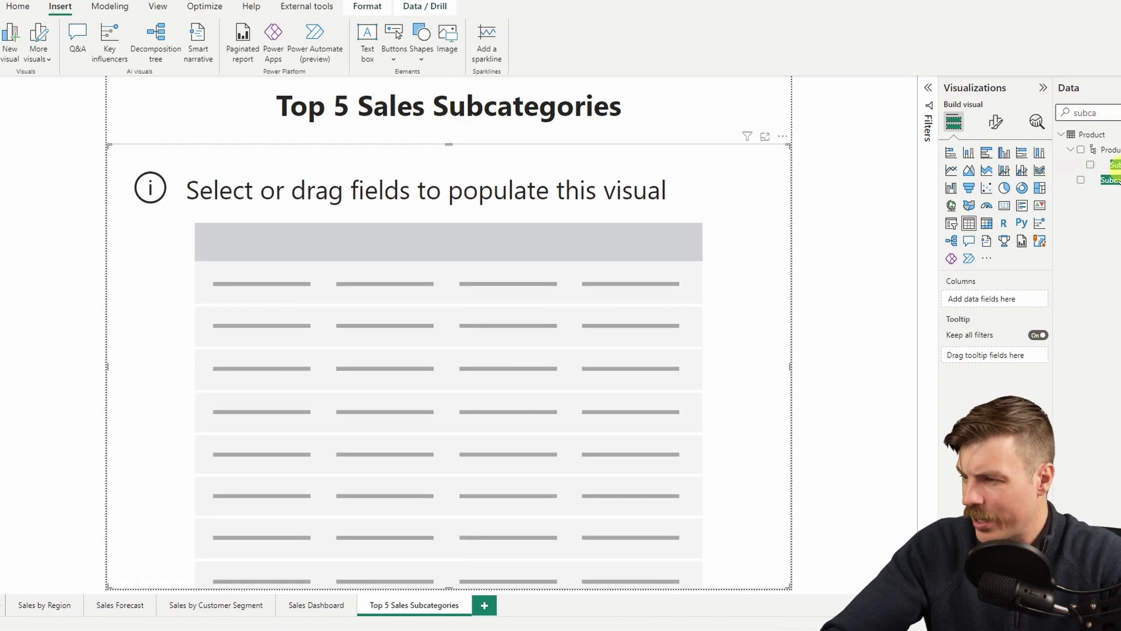
{"action": "left_click_drag", "start_coordinate": [1111, 180], "coordinate": [610, 310]}
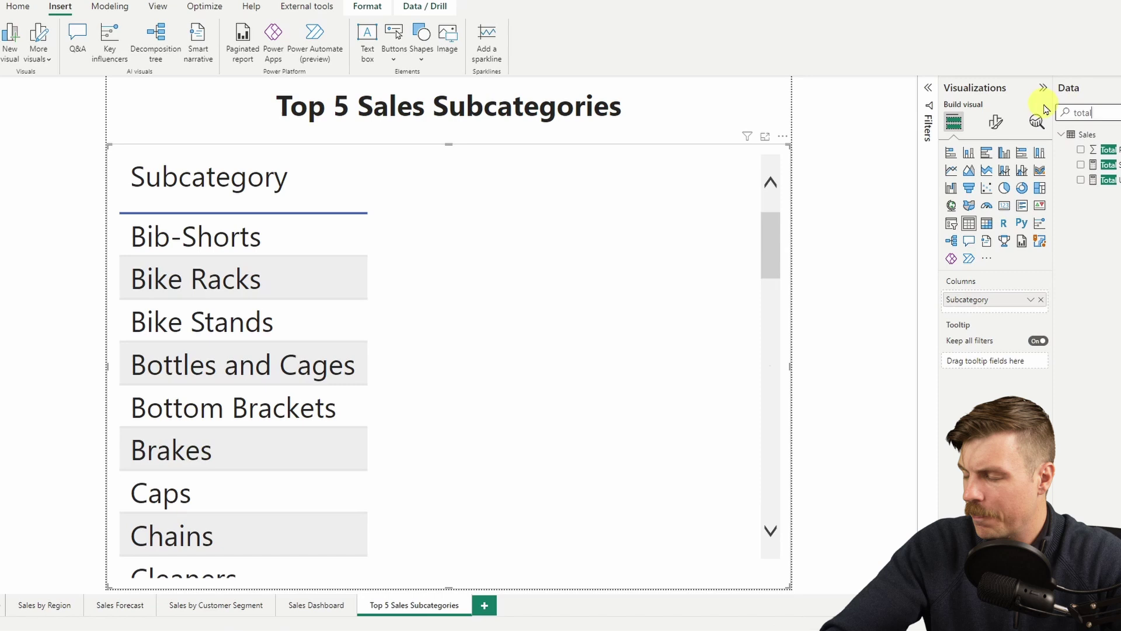
{"action": "left_click_drag", "start_coordinate": [1109, 149], "coordinate": [777, 286]}
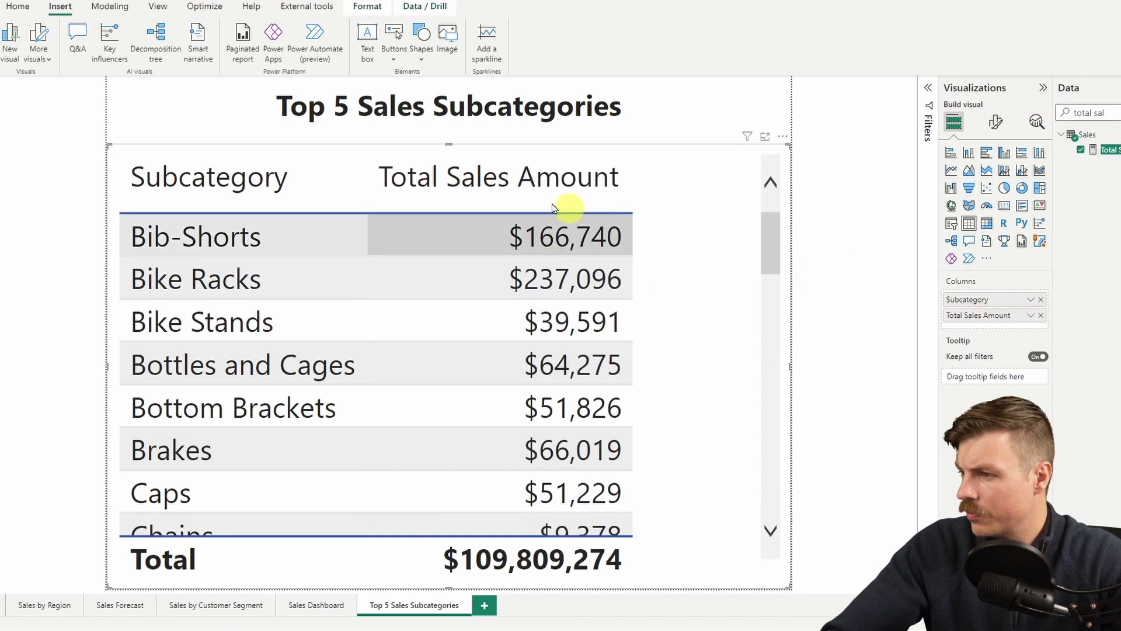
Filter Subcategory to Top N 5 by Total Sales Amount and sort it descending.
{"action": "left_click", "coordinate": [928, 119]}
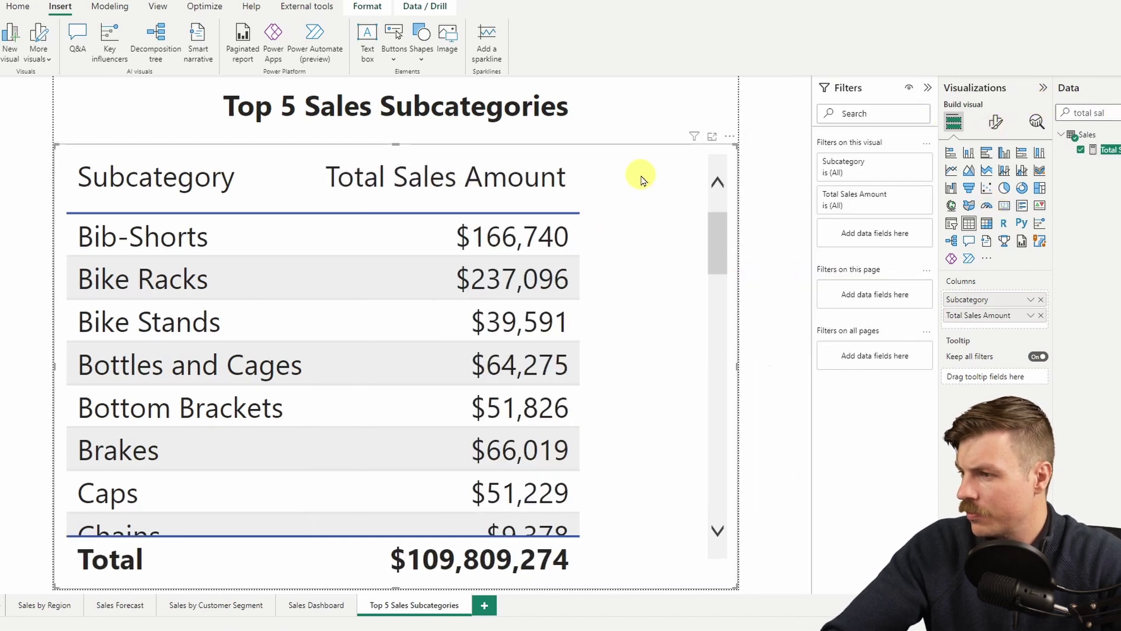
{"action": "left_click", "coordinate": [864, 162]}
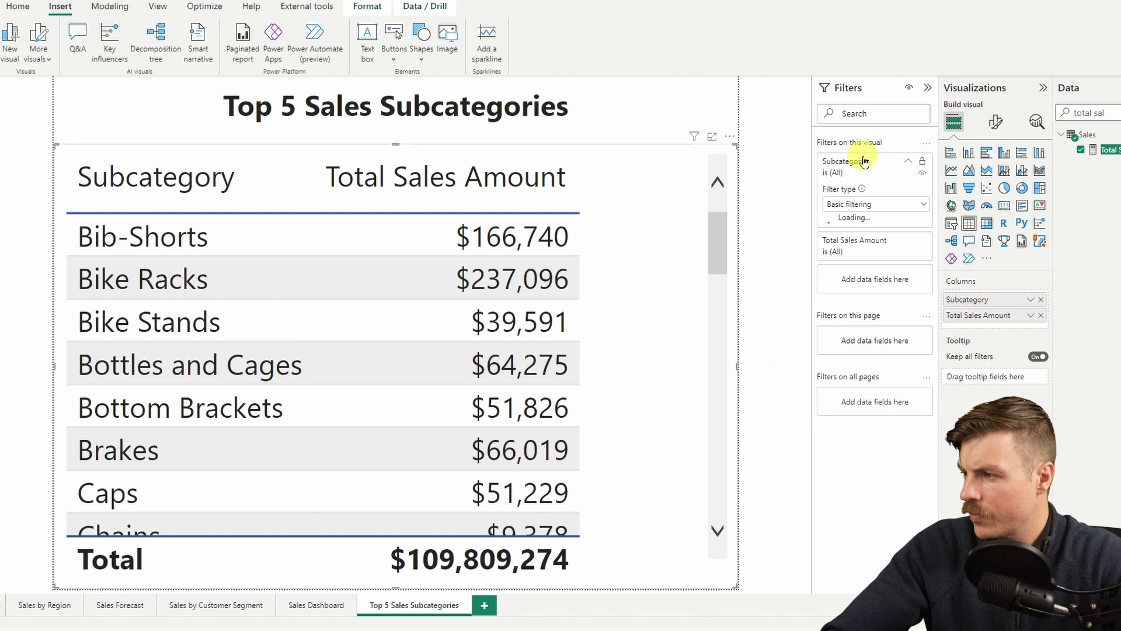
{"action": "left_click", "coordinate": [876, 203]}
{"action": "left_click", "coordinate": [851, 254]}
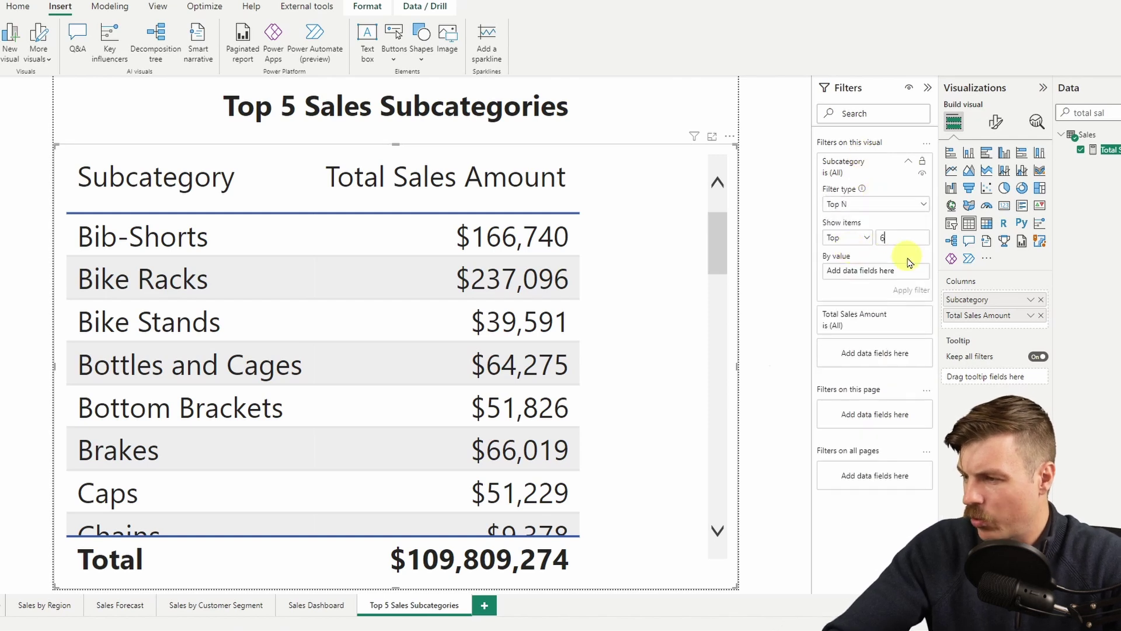
{"action": "left_click_drag", "start_coordinate": [1110, 150], "coordinate": [905, 279]}
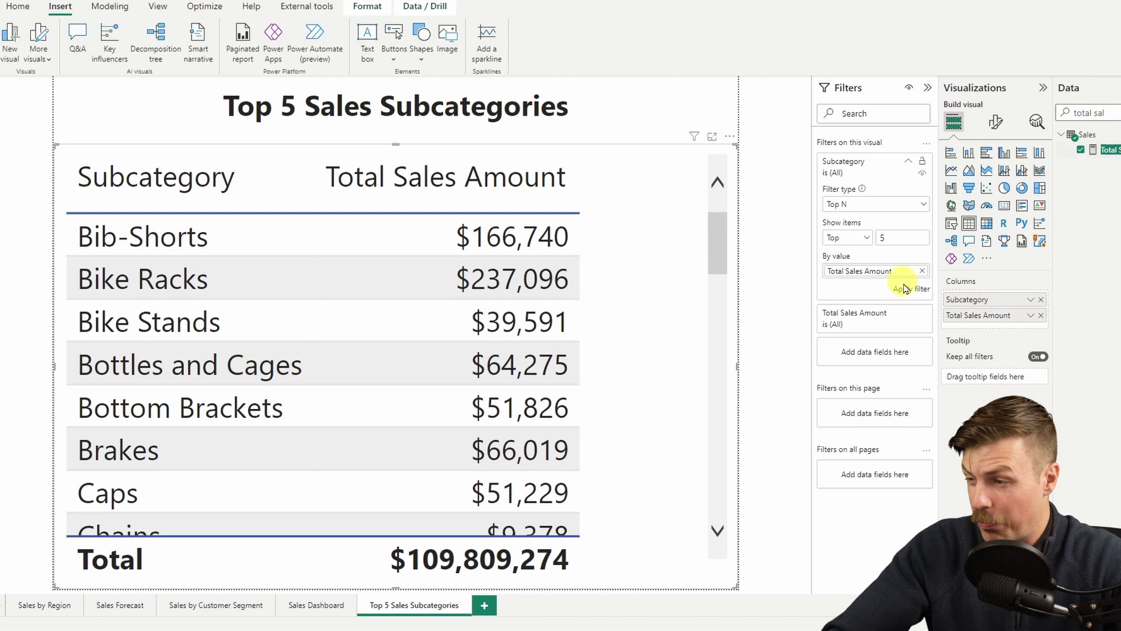
{"action": "left_click", "coordinate": [909, 290]}
{"action": "left_click", "coordinate": [493, 175]}
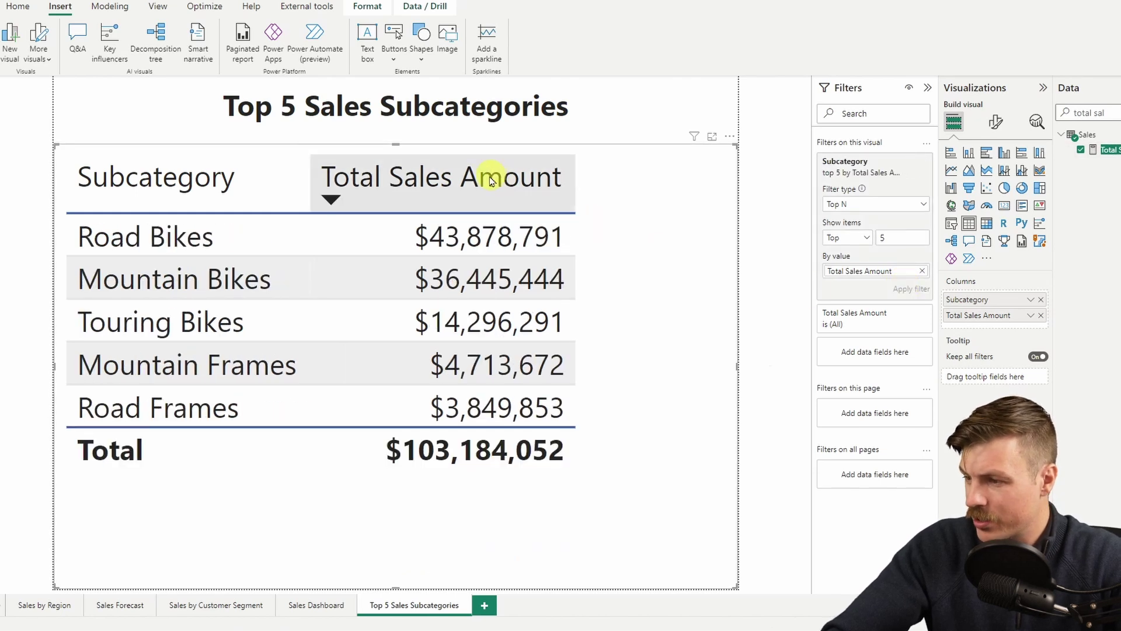
Set the Sales Dashboard's Total Sales by Category tooltip to the Top 5 Sales Subcategories report page.
{"action": "left_click", "coordinate": [316, 604]}
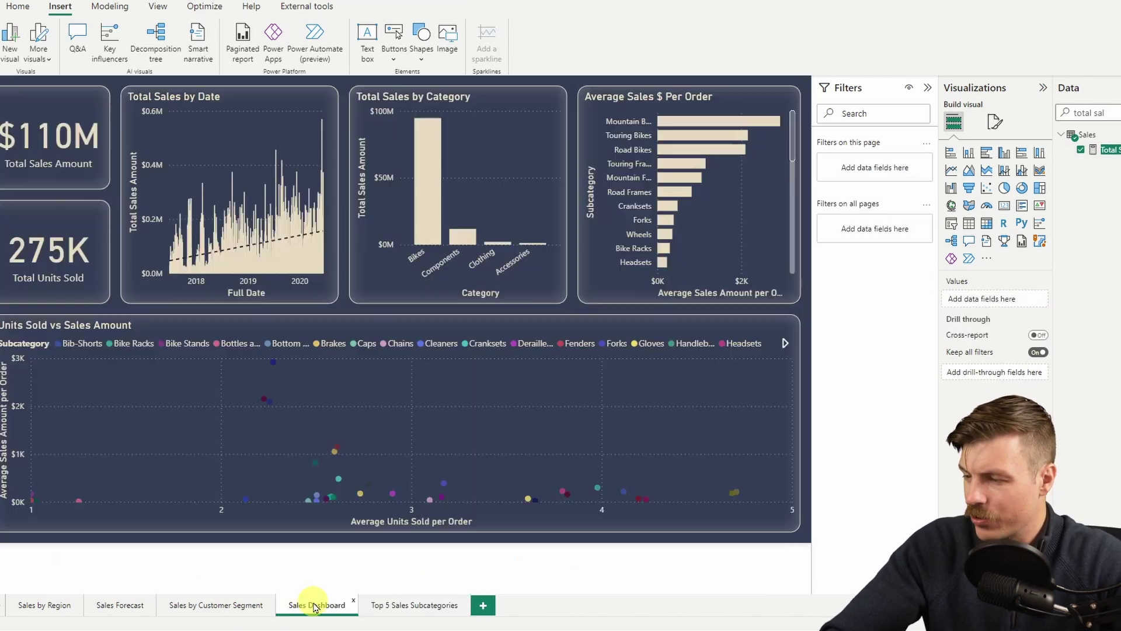
{"action": "left_click", "coordinate": [487, 97]}
{"action": "left_click", "coordinate": [996, 121]}
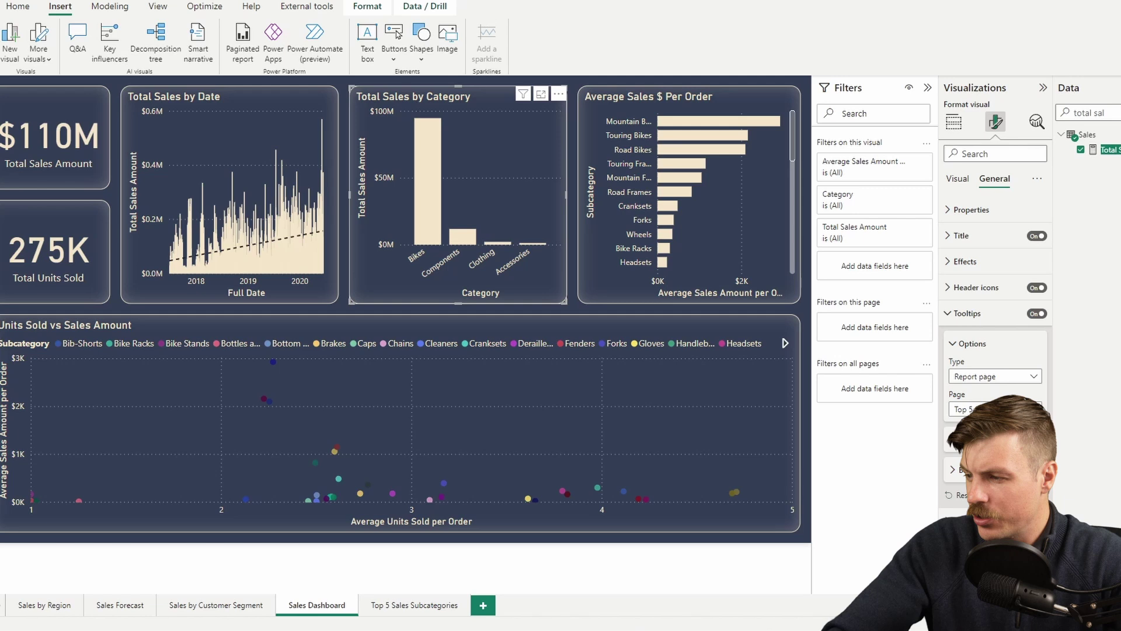
{"action": "mouse_move", "coordinate": [421, 168]}
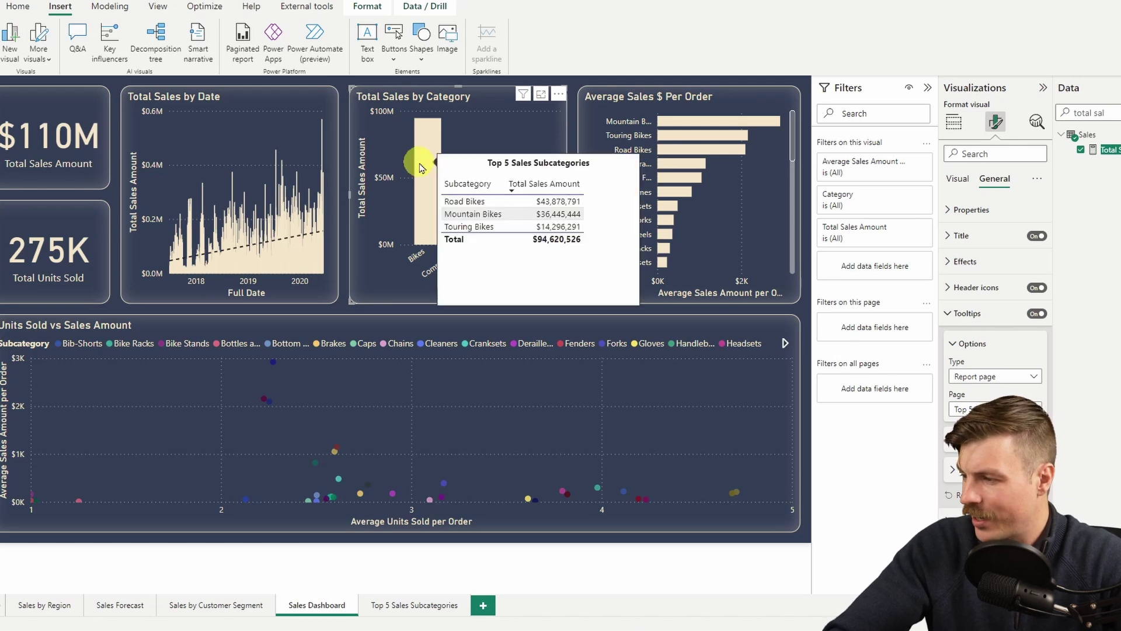
{"action": "mouse_move", "coordinate": [462, 237]}
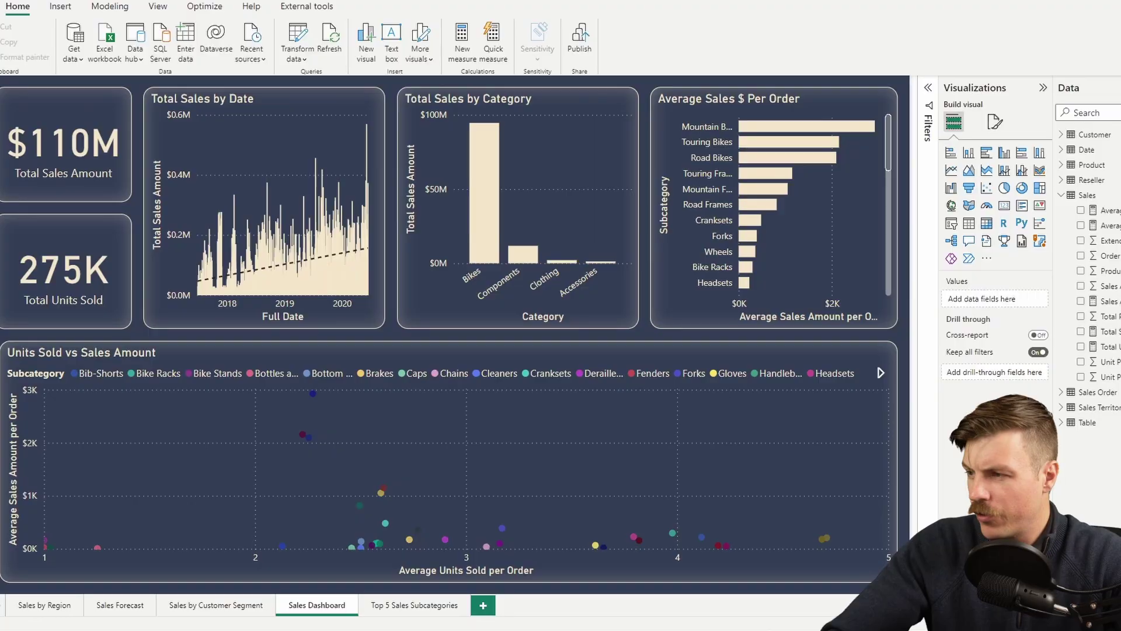
Delete the $110M Total Sales Amount and 275K Total Units Sold cards.
{"action": "left_click", "coordinate": [75, 107]}
{"action": "key", "text": "Delete"}
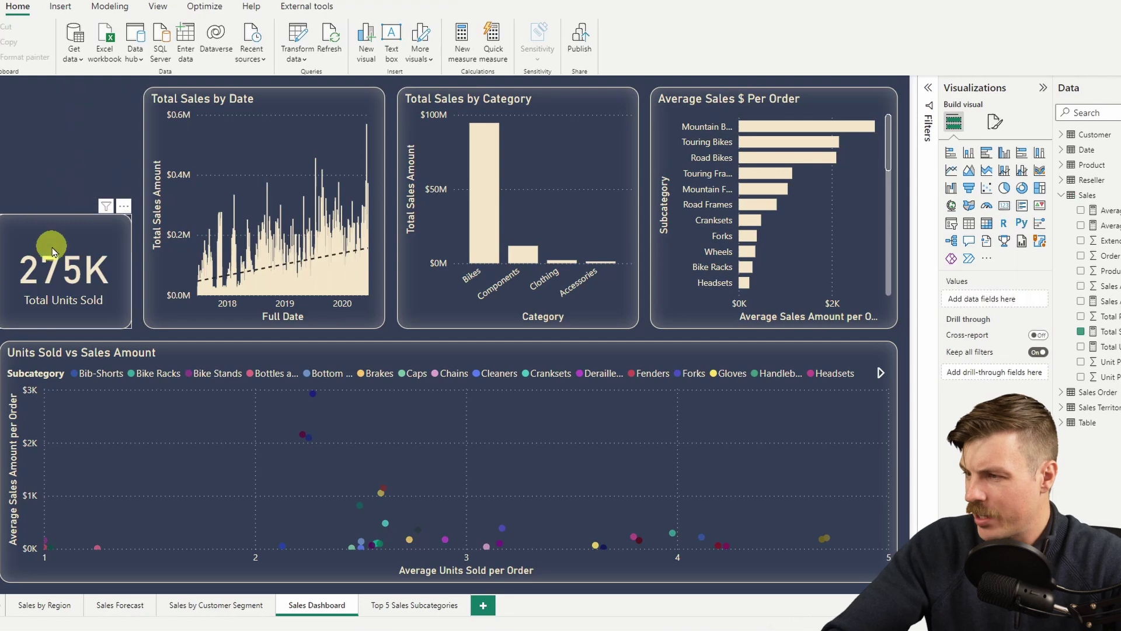
{"action": "left_click", "coordinate": [56, 240]}
{"action": "key", "text": "Delete"}
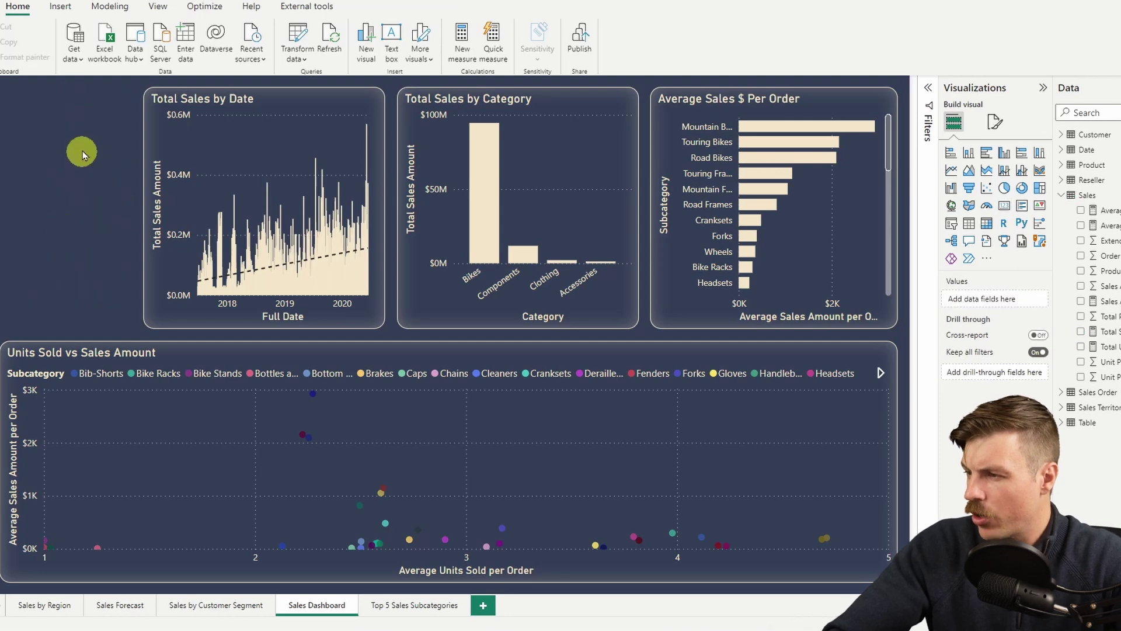
Insert a Page navigator button onto the dashboard.
{"action": "left_click", "coordinate": [58, 7]}
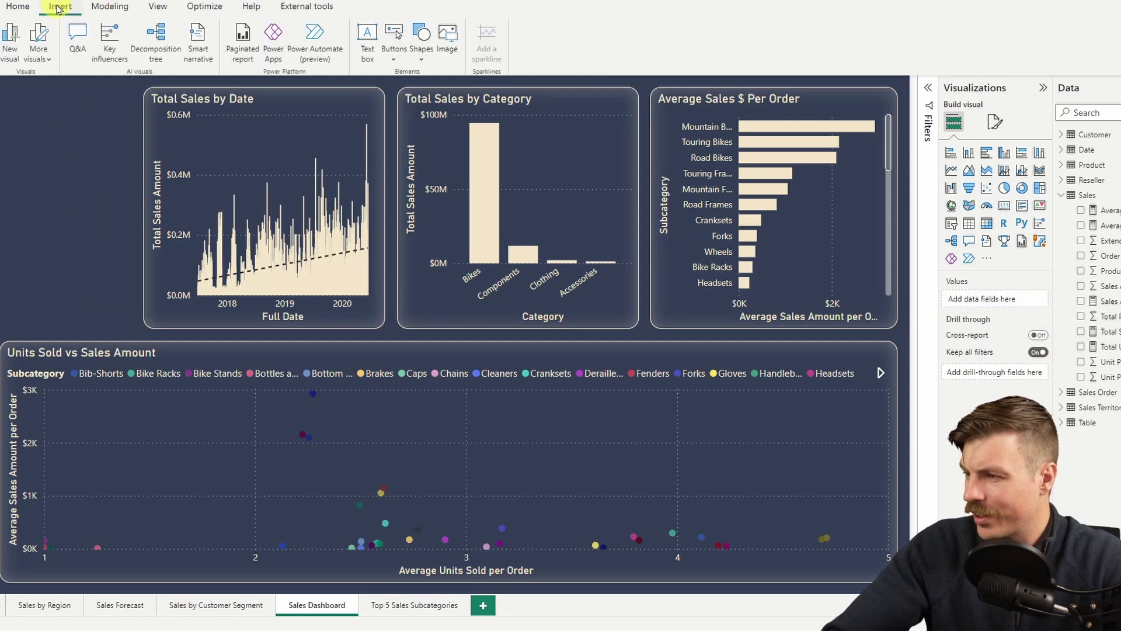
{"action": "left_click", "coordinate": [397, 60]}
{"action": "mouse_move", "coordinate": [415, 306]}
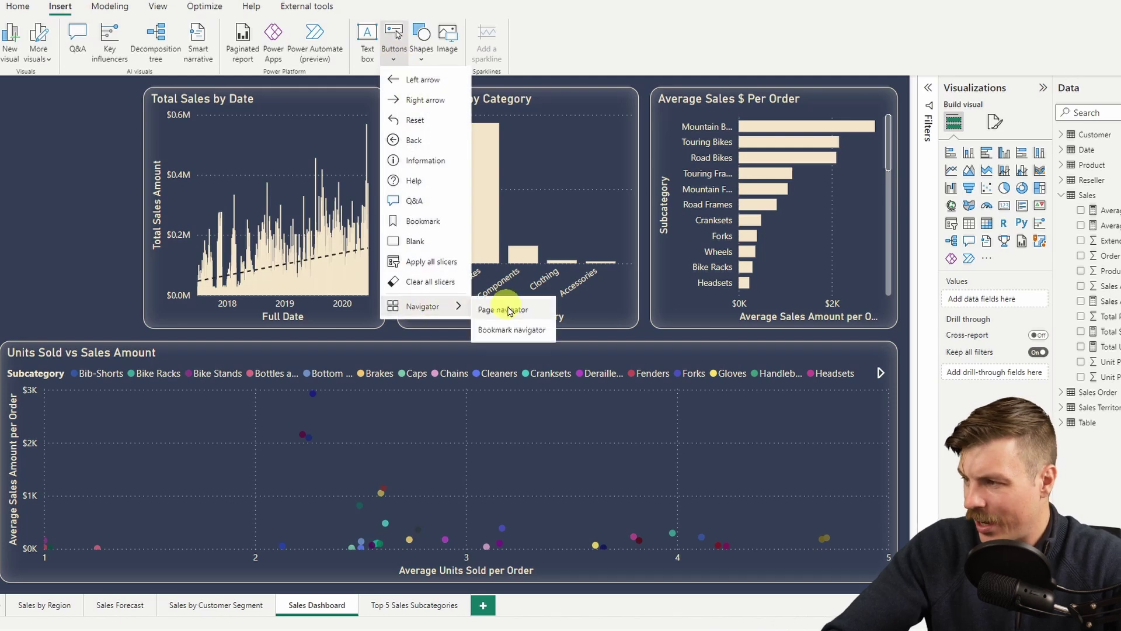
{"action": "left_click", "coordinate": [504, 310]}
Review the navigator's style, rotation and page settings, leaving tooltip pages excluded.
{"action": "left_click", "coordinate": [964, 298]}
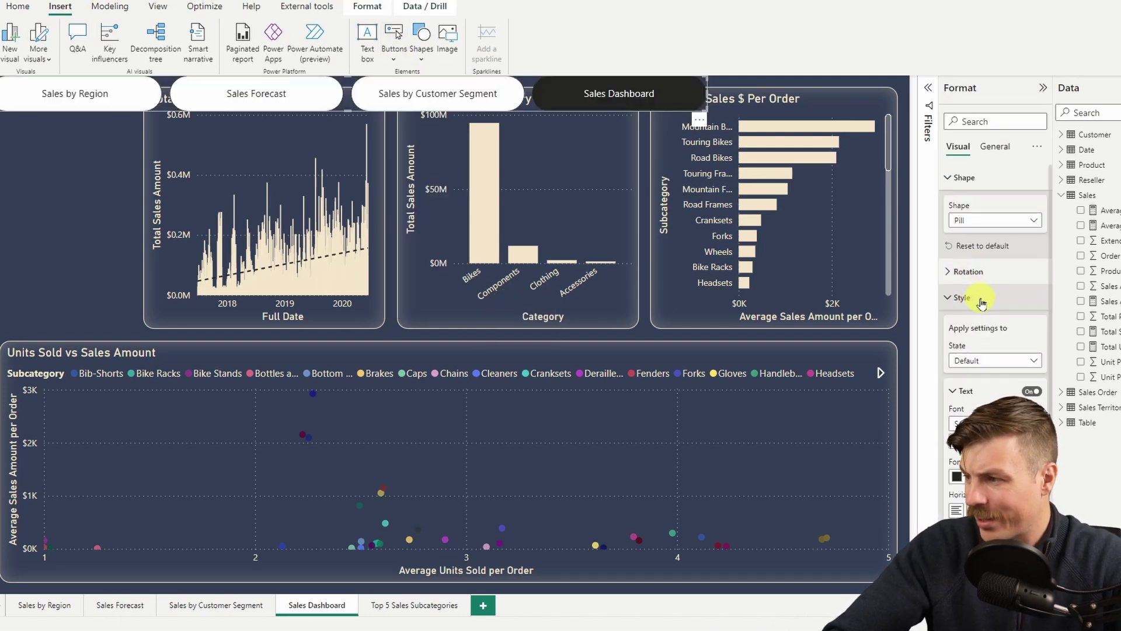
{"action": "left_click", "coordinate": [981, 300]}
{"action": "left_click", "coordinate": [981, 271]}
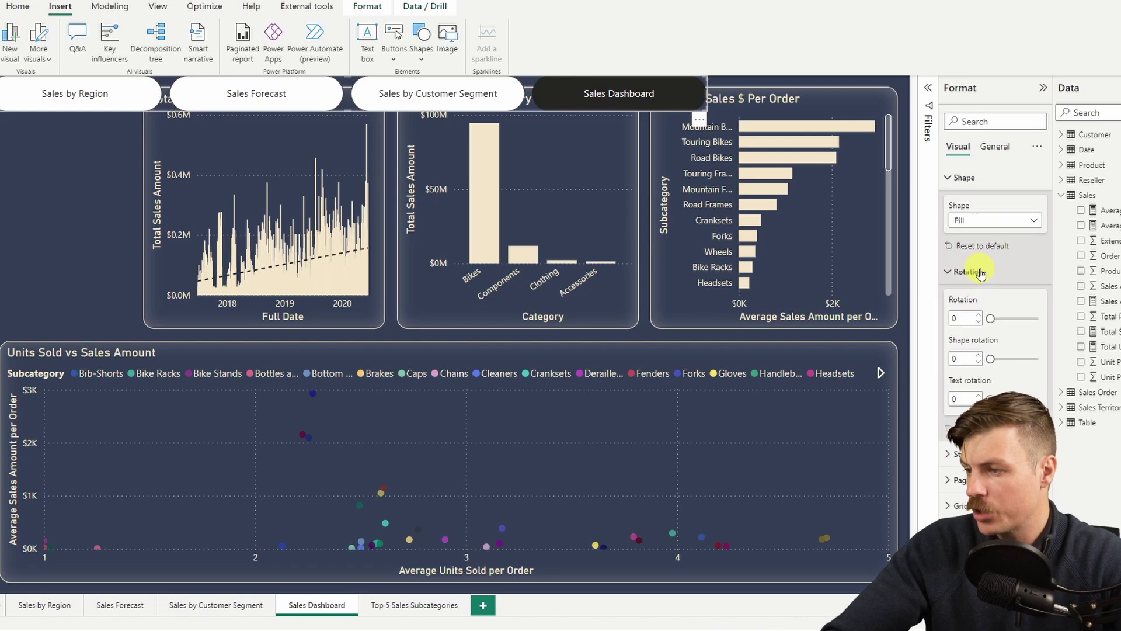
{"action": "left_click", "coordinate": [980, 275]}
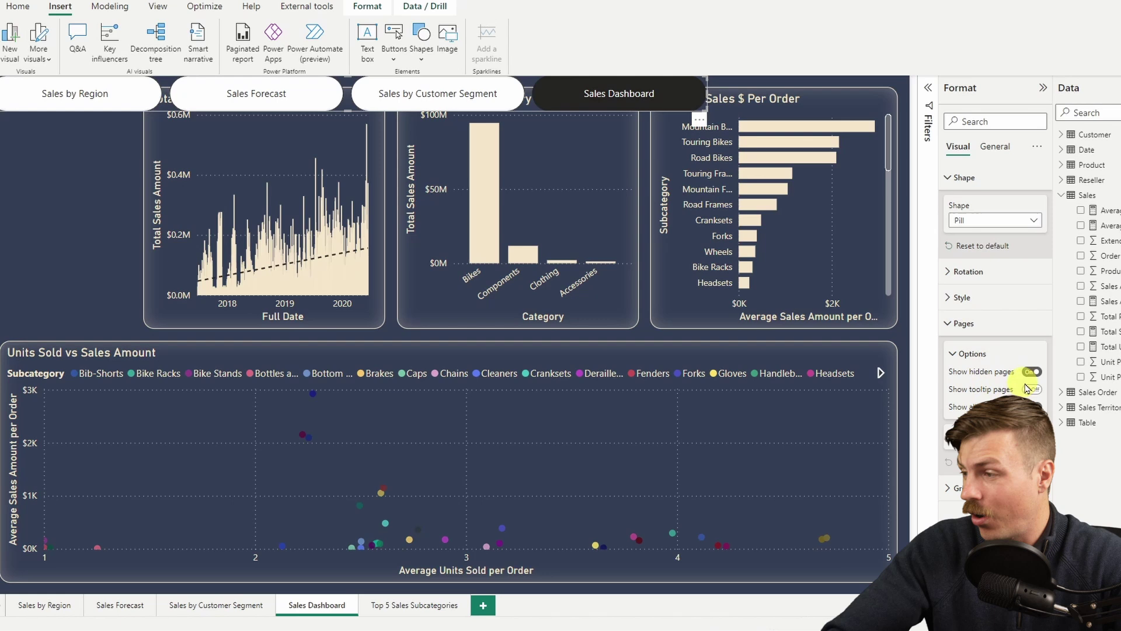
{"action": "left_click", "coordinate": [1032, 390]}
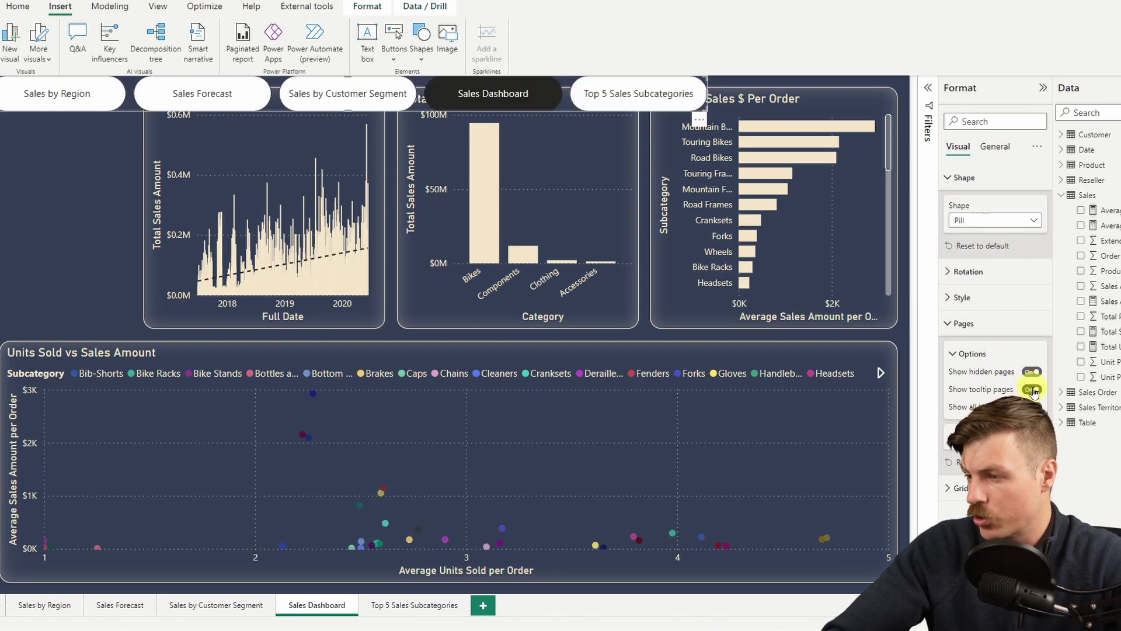
{"action": "left_click", "coordinate": [1032, 390]}
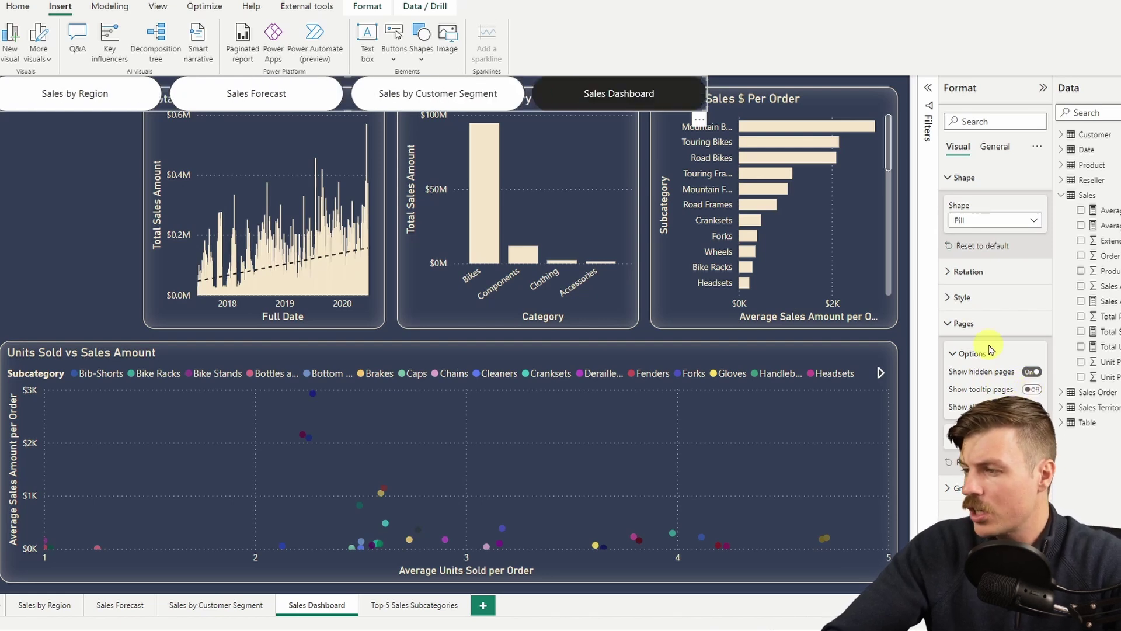
{"action": "left_click", "coordinate": [964, 324]}
Give the navigator Pill-shaped buttons in a Vertical orientation, then reselect it.
{"action": "left_click", "coordinate": [969, 178]}
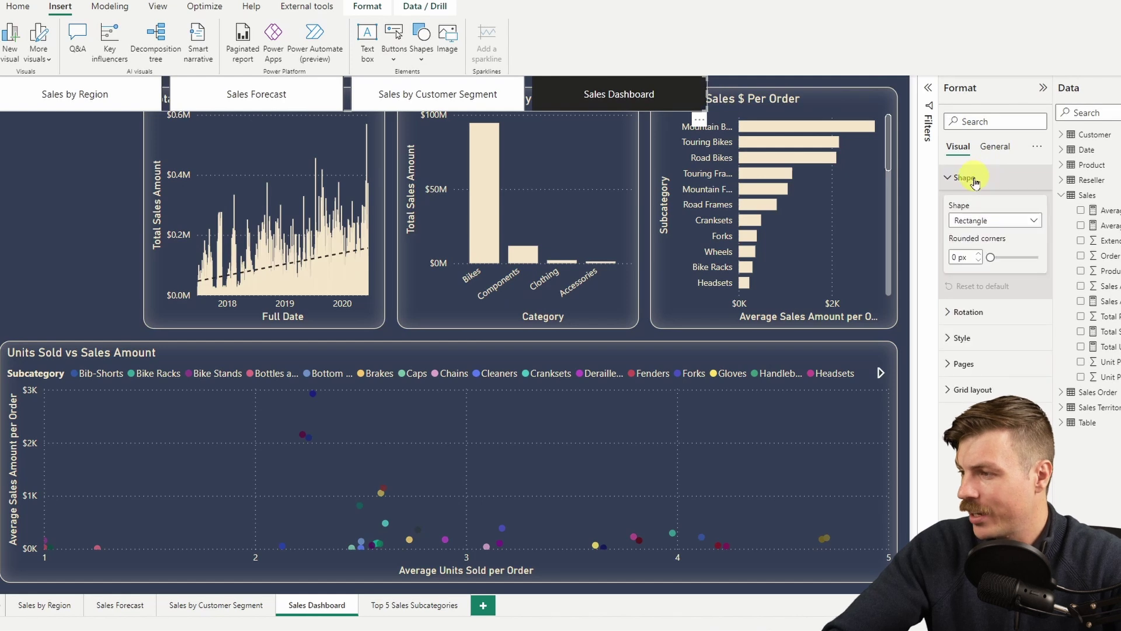
{"action": "left_click", "coordinate": [994, 222]}
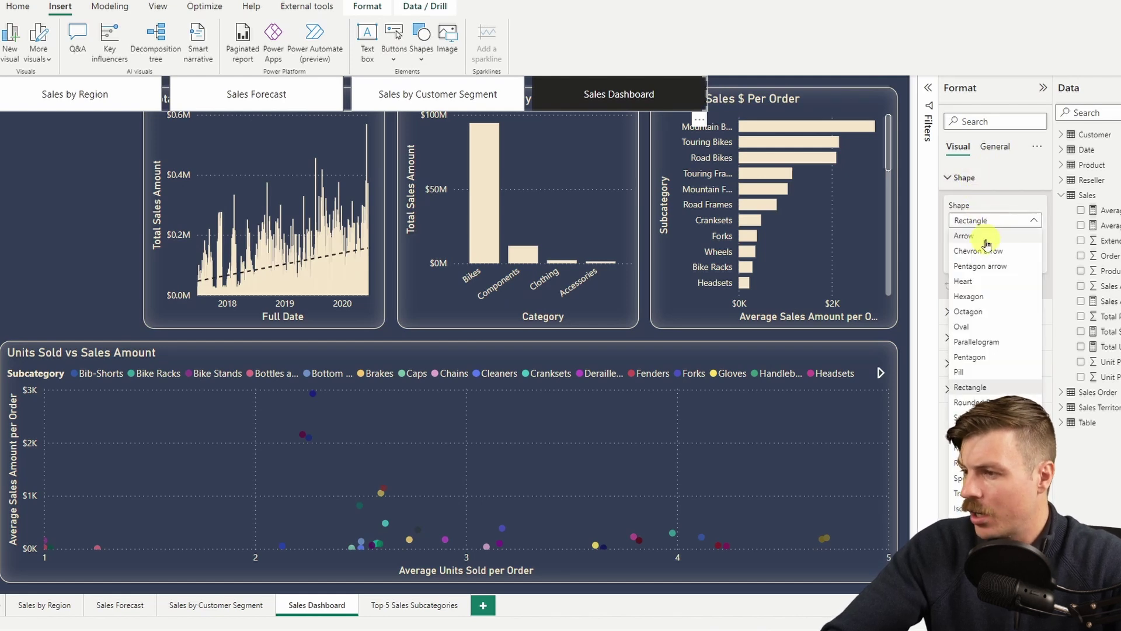
{"action": "left_click", "coordinate": [987, 239]}
{"action": "left_click", "coordinate": [993, 225]}
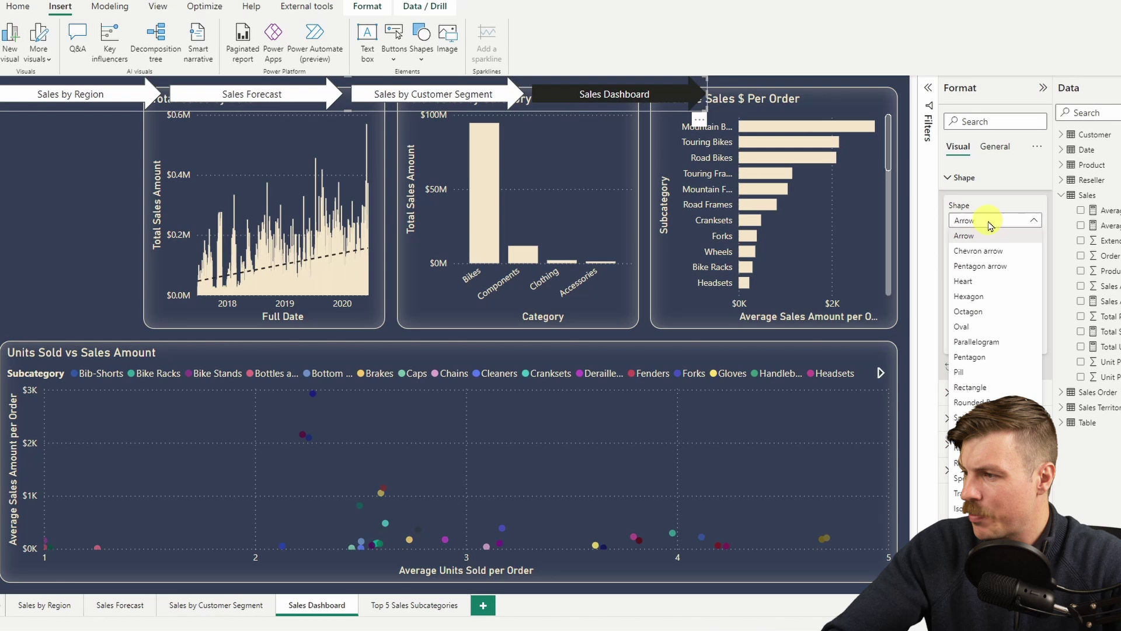
{"action": "left_click", "coordinate": [972, 373]}
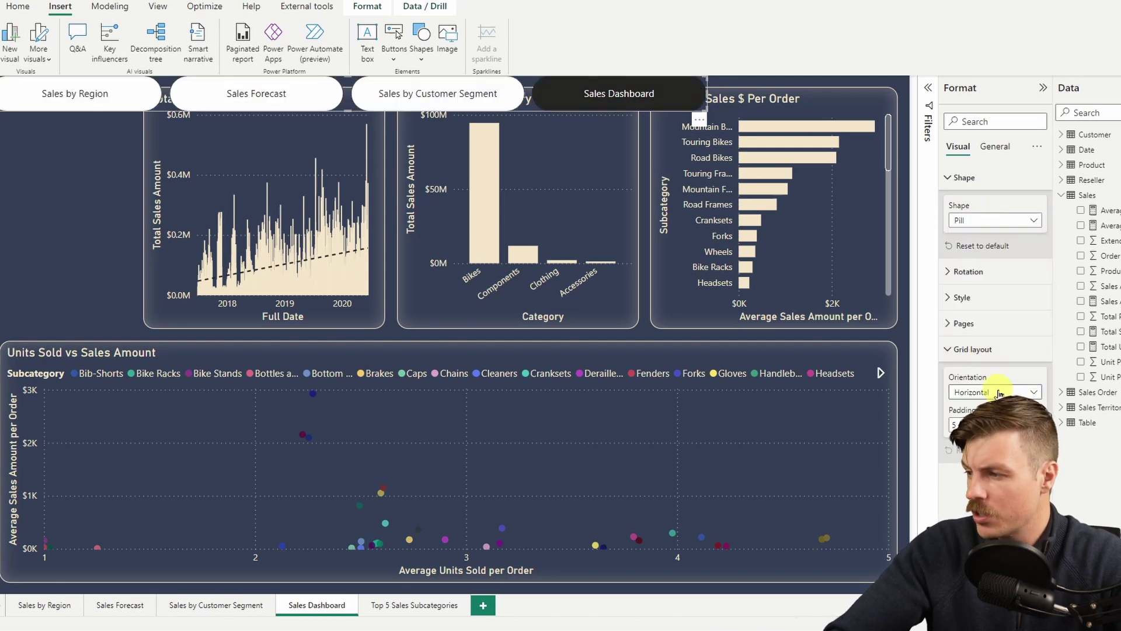
{"action": "left_click", "coordinate": [981, 409]}
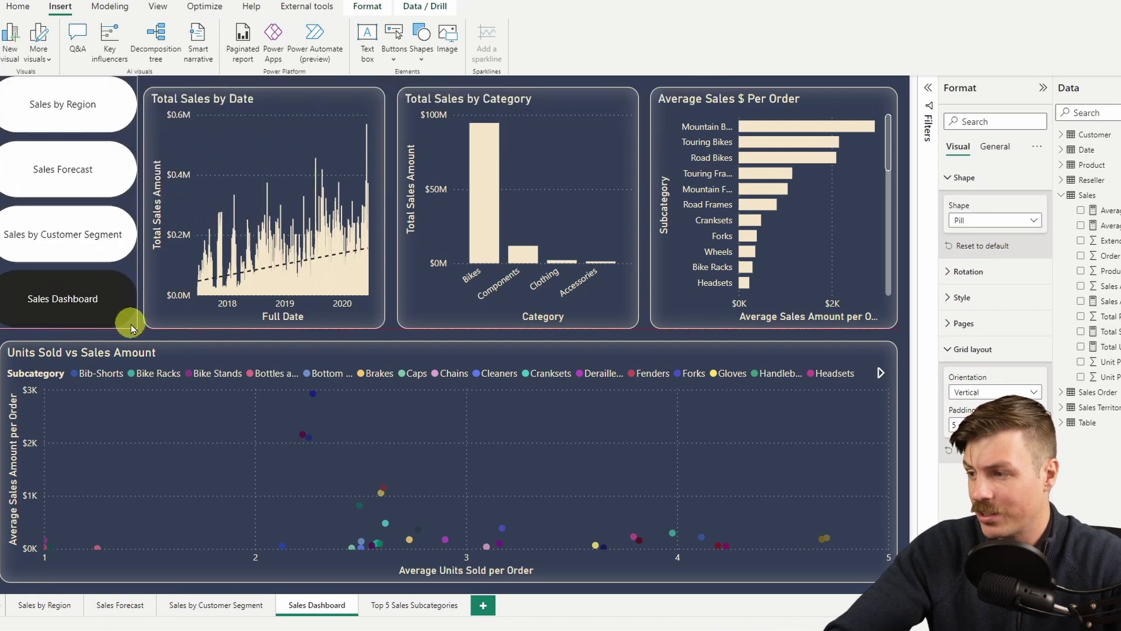
{"action": "left_click", "coordinate": [155, 190]}
{"action": "left_click", "coordinate": [17, 6]}
{"action": "left_click", "coordinate": [3, 88]}
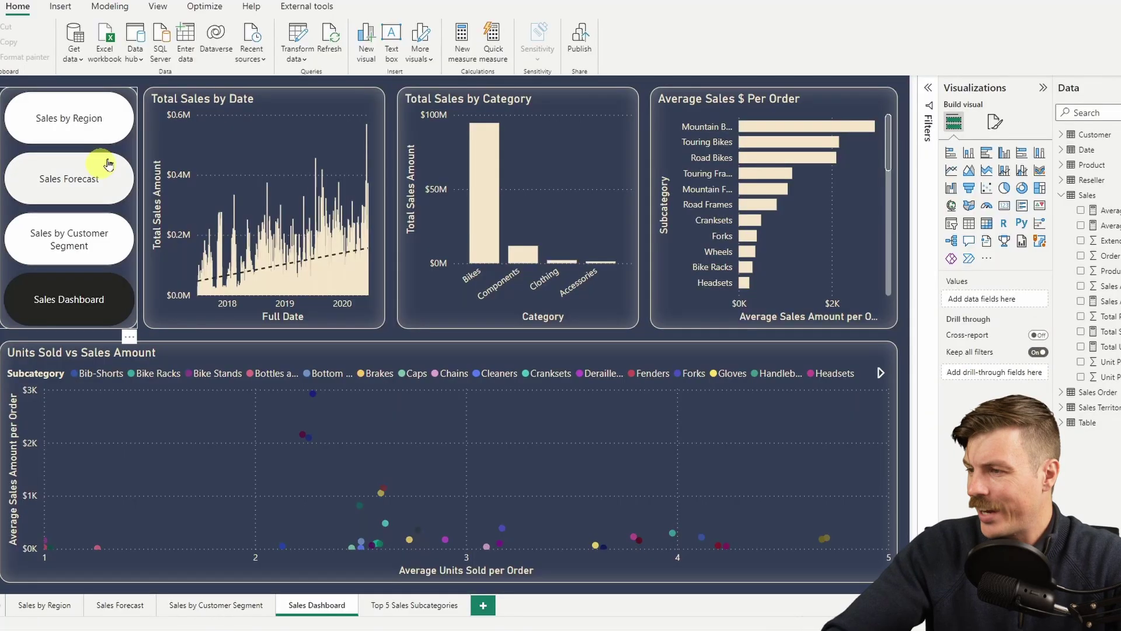
Create a Measures table and move Average Sales Amount per Order into it.
{"action": "left_click", "coordinate": [184, 36]}
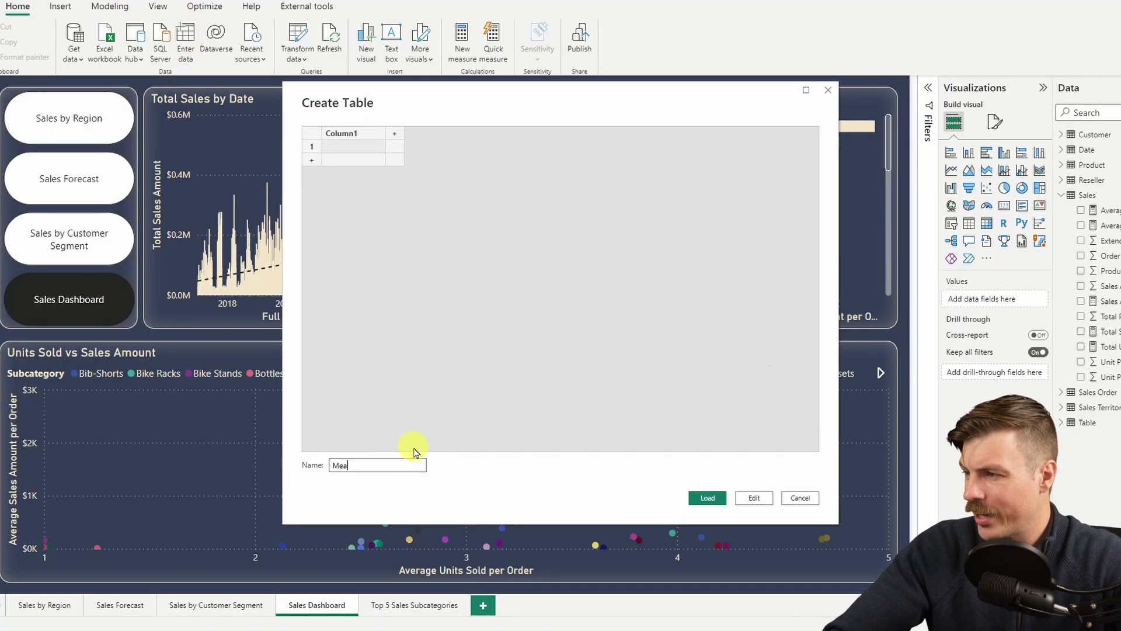
{"action": "left_click", "coordinate": [723, 500]}
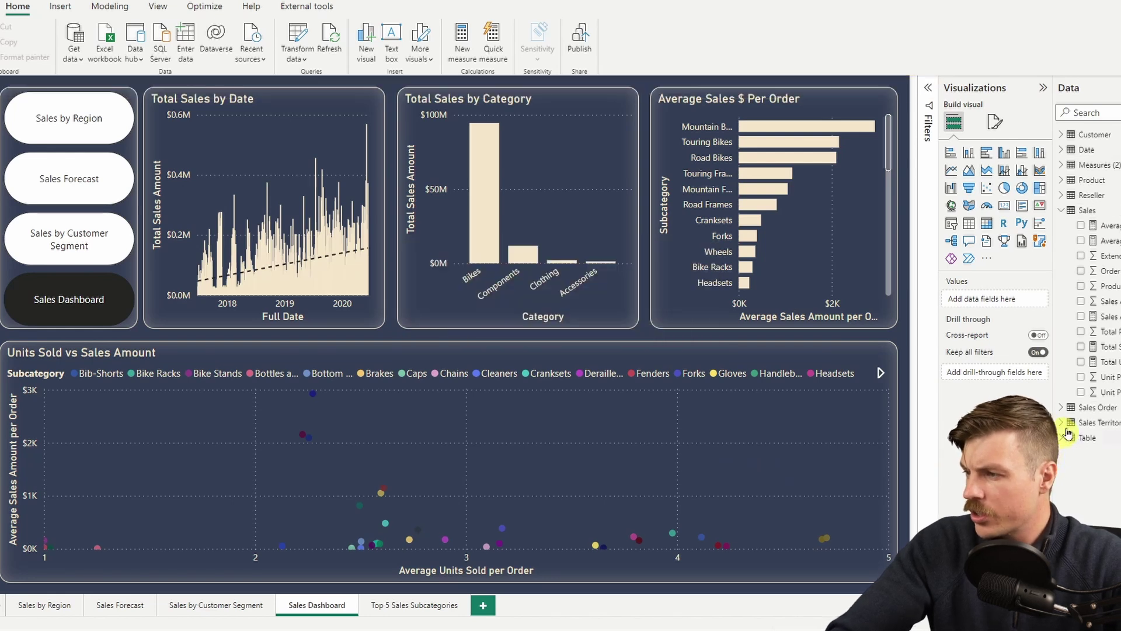
{"action": "left_click", "coordinate": [1061, 166]}
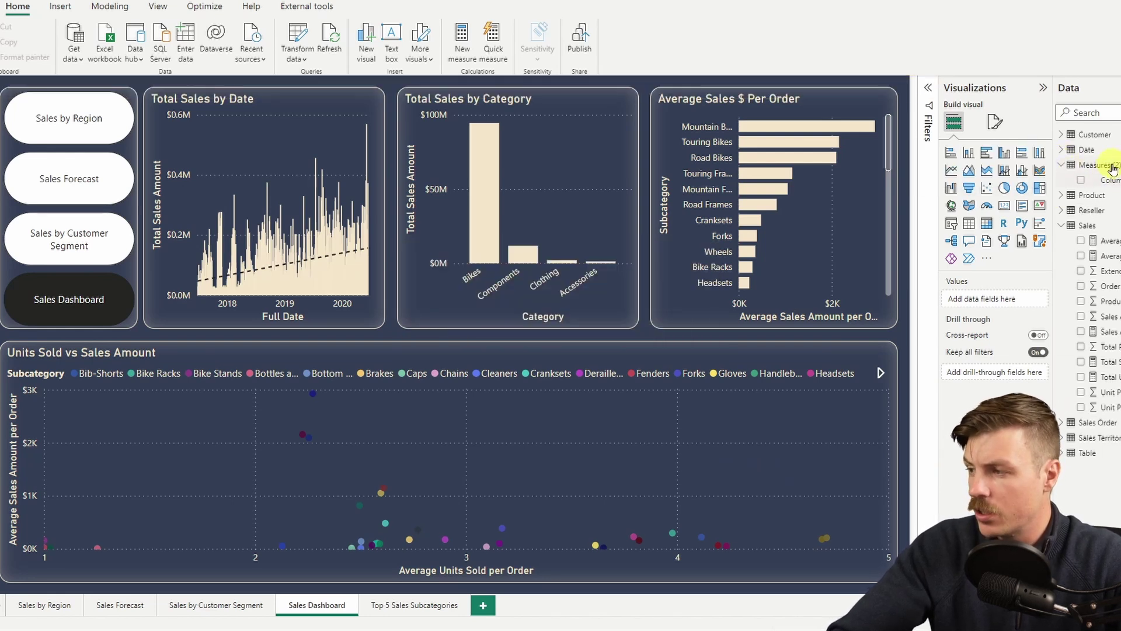
{"action": "left_click", "coordinate": [1101, 240]}
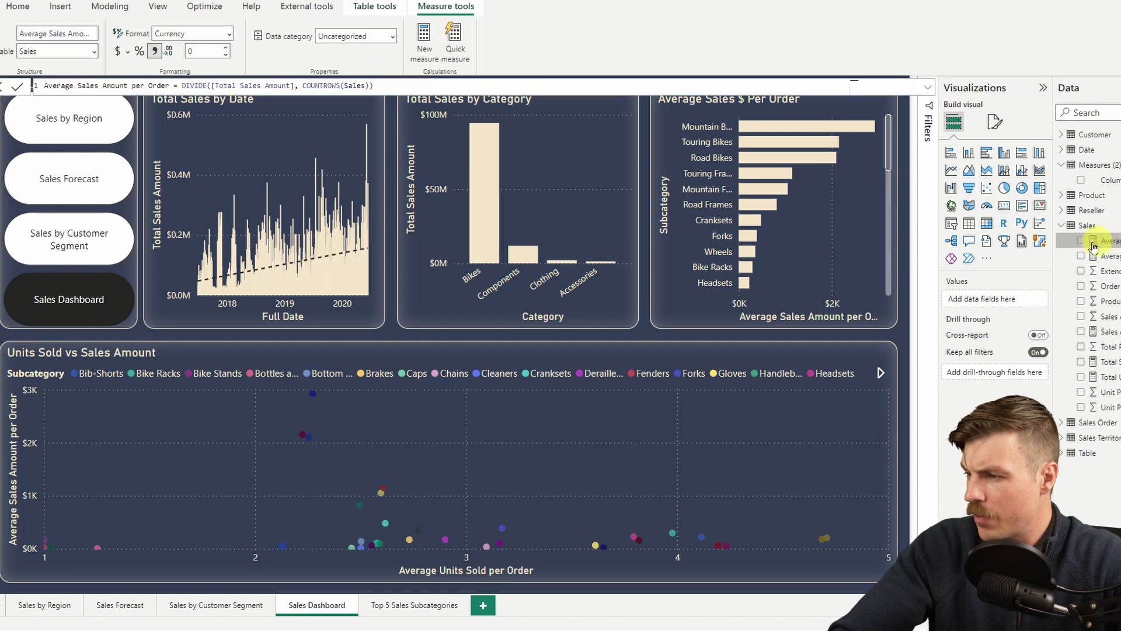
{"action": "left_click", "coordinate": [95, 52]}
{"action": "left_click", "coordinate": [64, 103]}
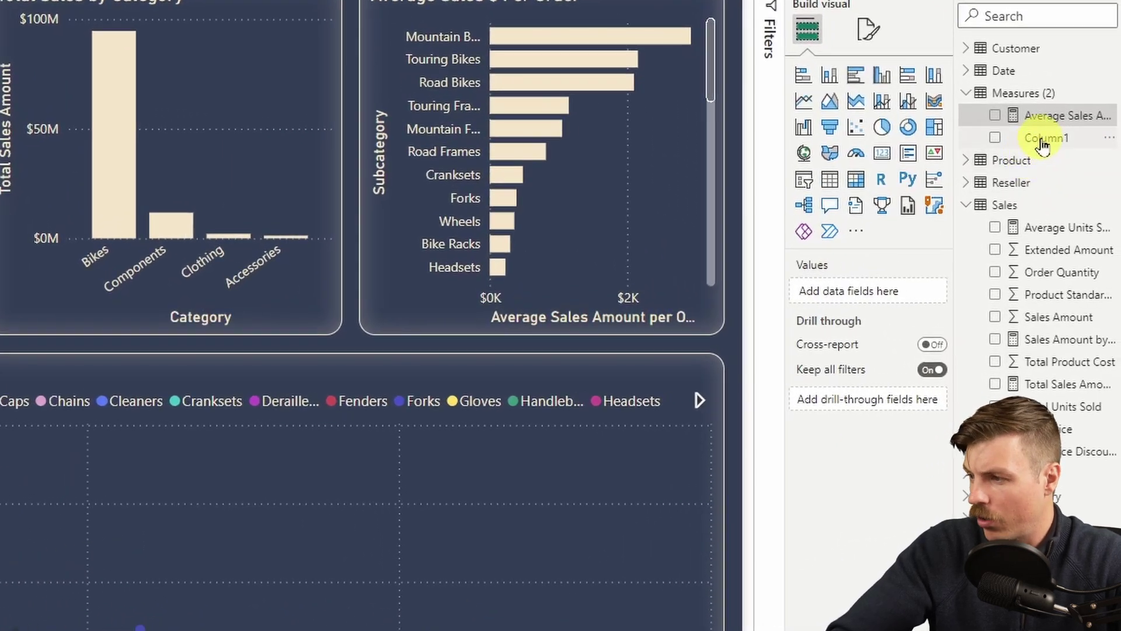
Delete the placeholder Column1 from the model.
{"action": "right_click", "coordinate": [1041, 140]}
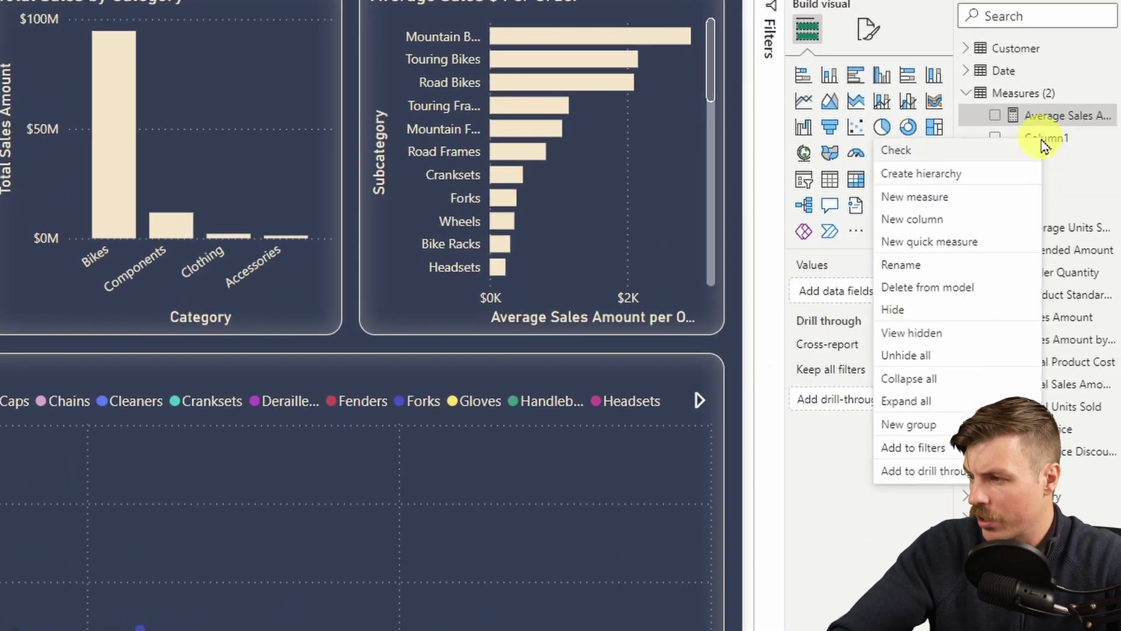
{"action": "left_click", "coordinate": [946, 287]}
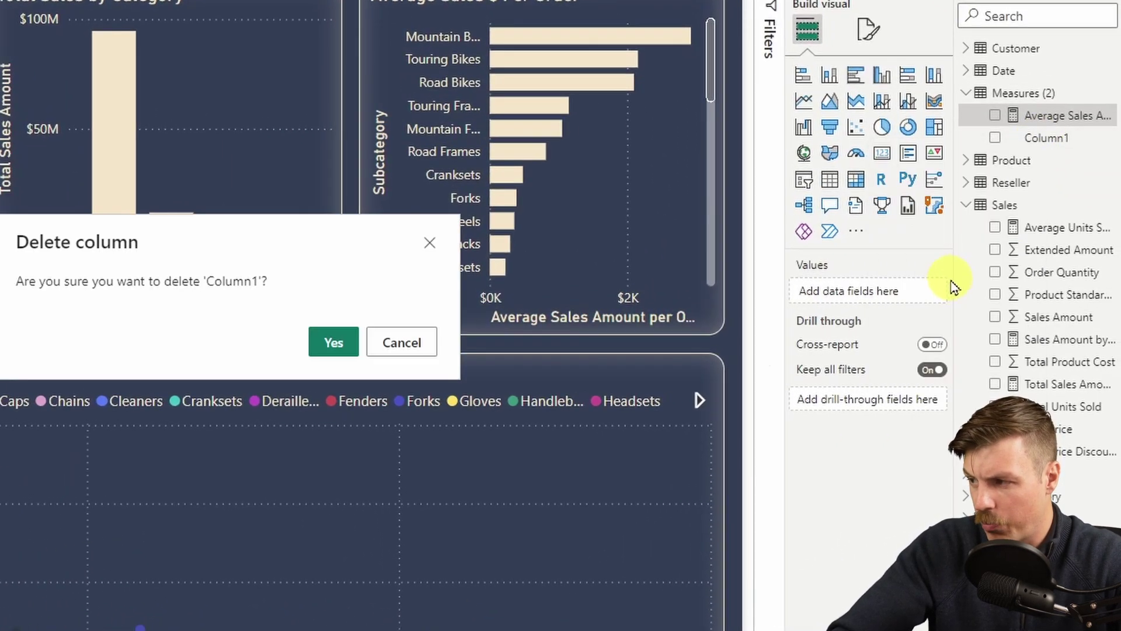
{"action": "key", "text": "Return"}
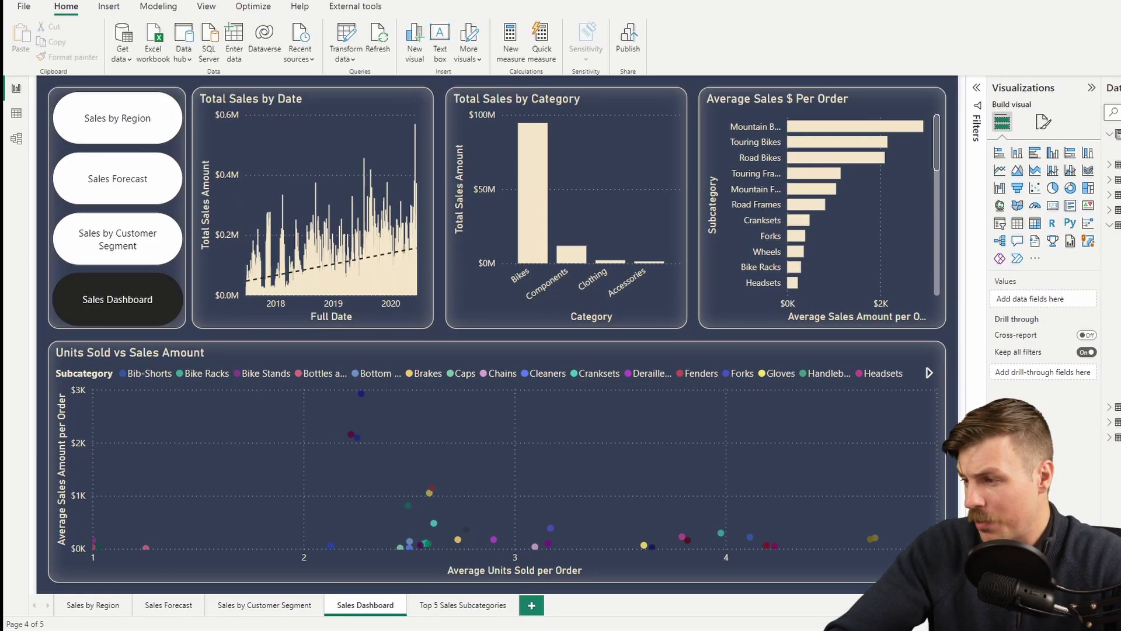
In Model view, select all Sales table measures and set their Home table to Measures.
{"action": "left_click", "coordinate": [16, 139]}
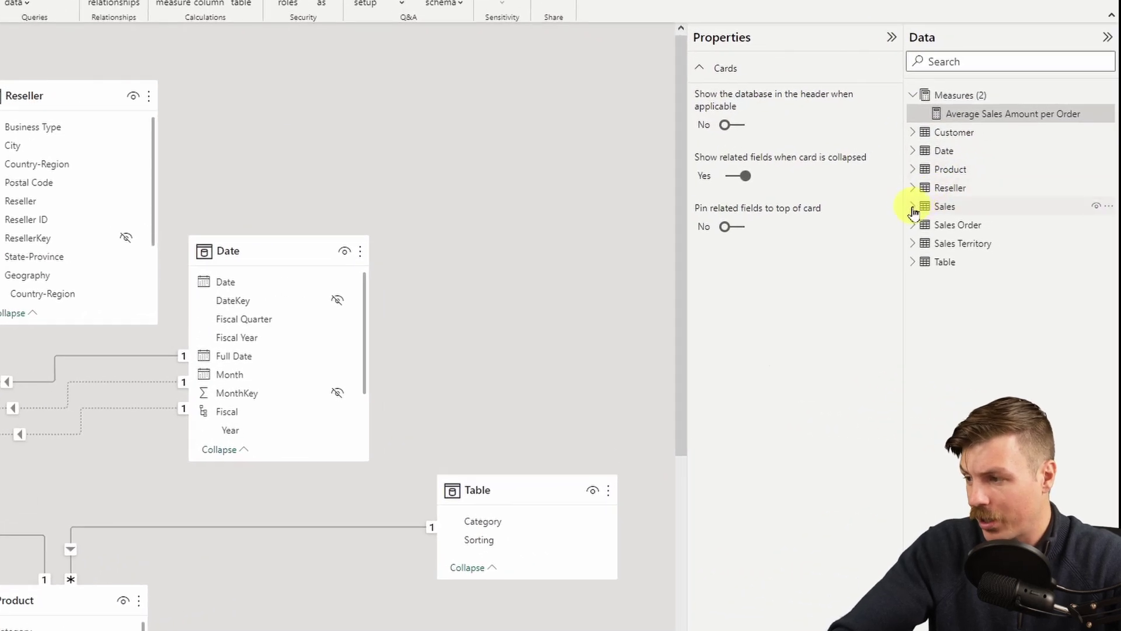
{"action": "left_click", "coordinate": [1039, 226]}
{"action": "right_click", "coordinate": [950, 208]}
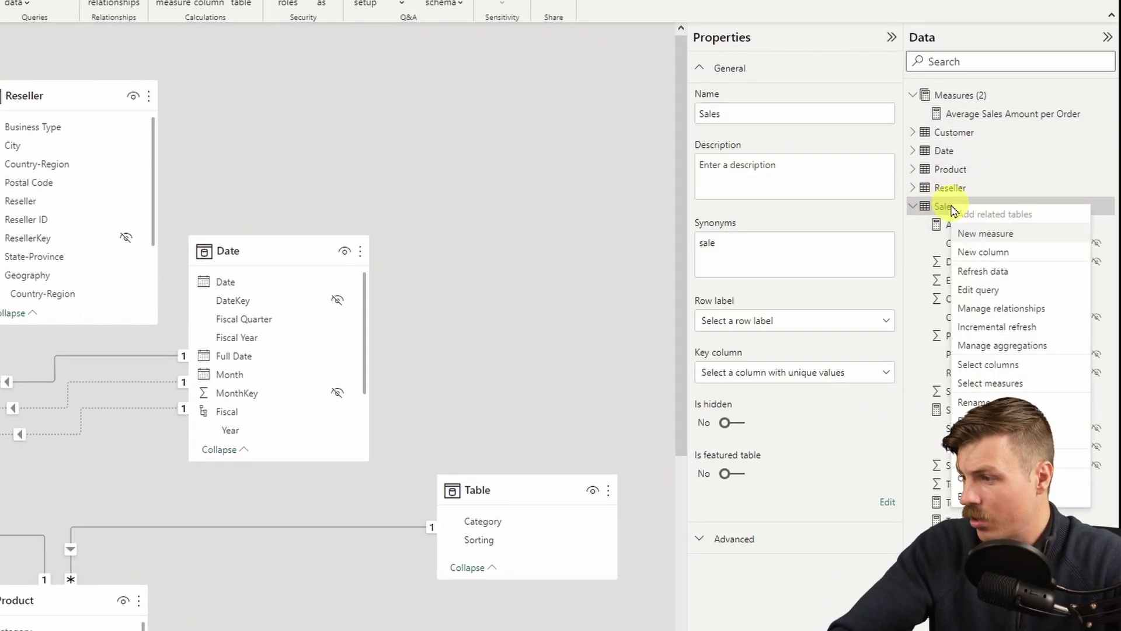
{"action": "left_click", "coordinate": [1017, 386]}
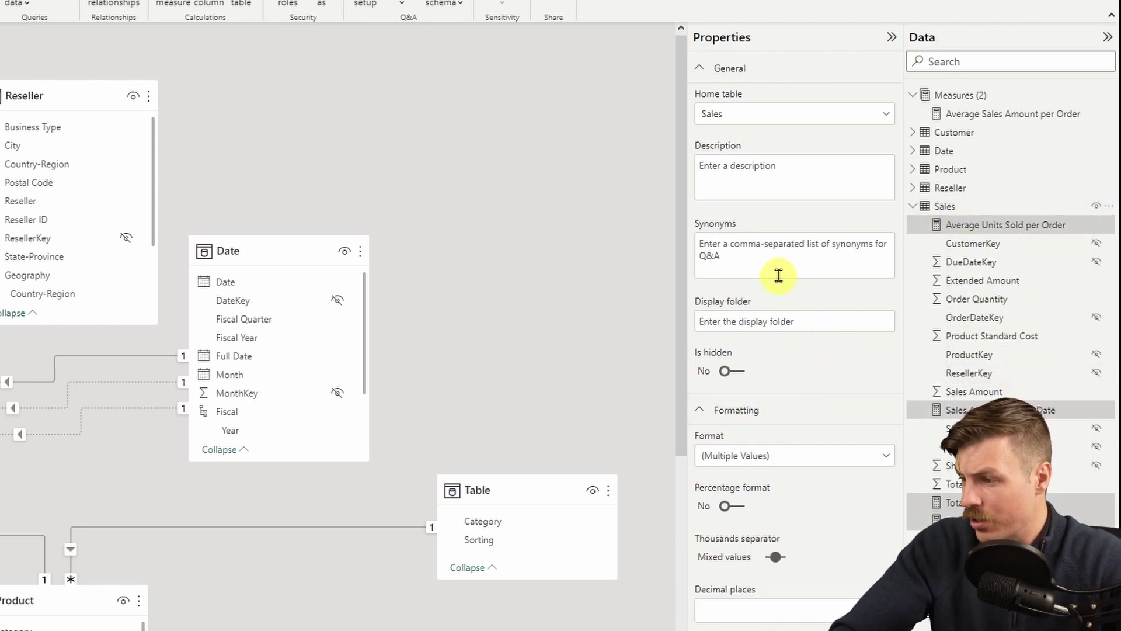
{"action": "left_click", "coordinate": [750, 115]}
{"action": "left_click", "coordinate": [749, 133]}
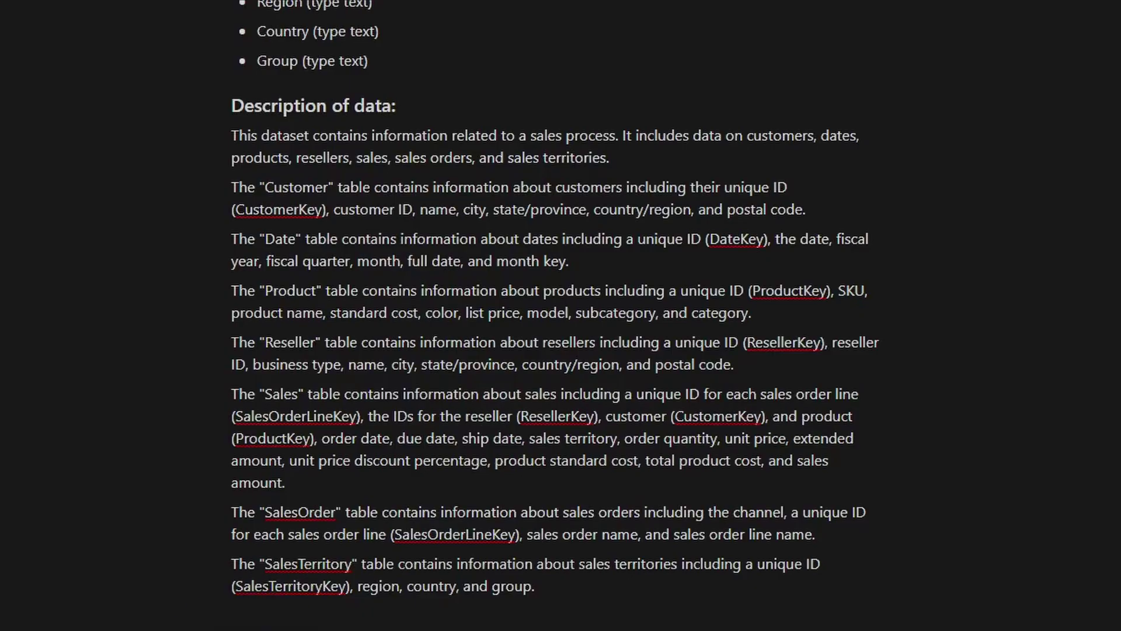
Select the Table Names + Columns + Datatypes and Description of data text in the notes.
{"action": "left_click_drag", "start_coordinate": [575, 587], "coordinate": [271, 362]}
{"action": "scroll", "coordinate": [483, 421], "scroll_direction": "up", "scroll_amount": 20}
{"action": "scroll", "coordinate": [444, 465], "scroll_direction": "up", "scroll_amount": 6}
{"action": "left_click", "coordinate": [369, 616]}
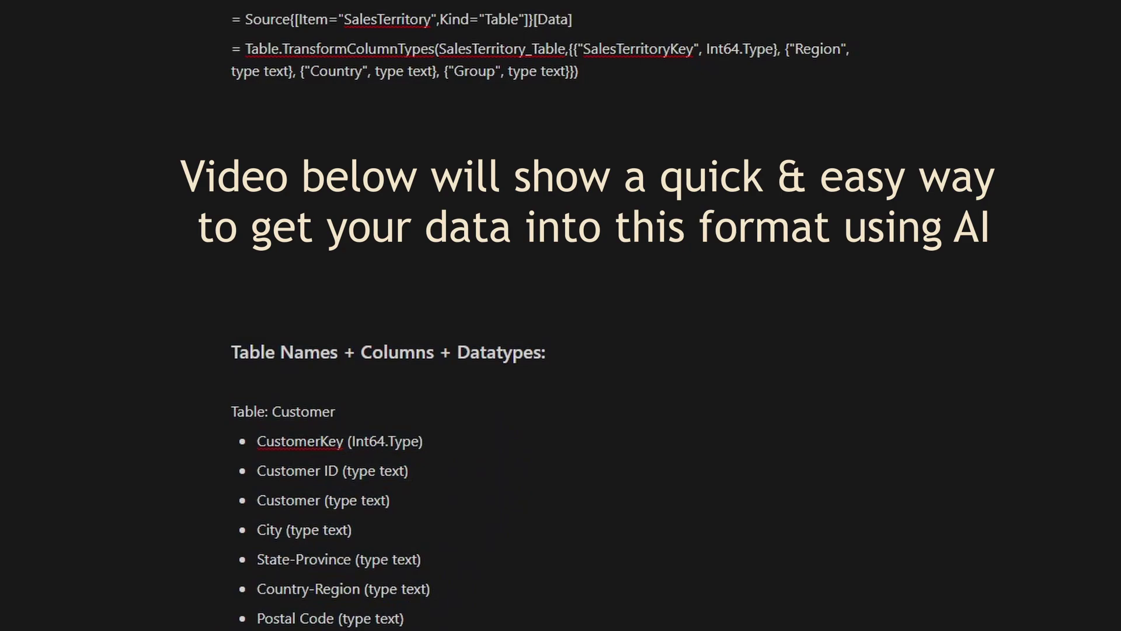
Ask ChatGPT, as the executive sales director, for dashboard ideas using the pasted dataset description.
{"action": "type", "text": "Pretend you're a"}
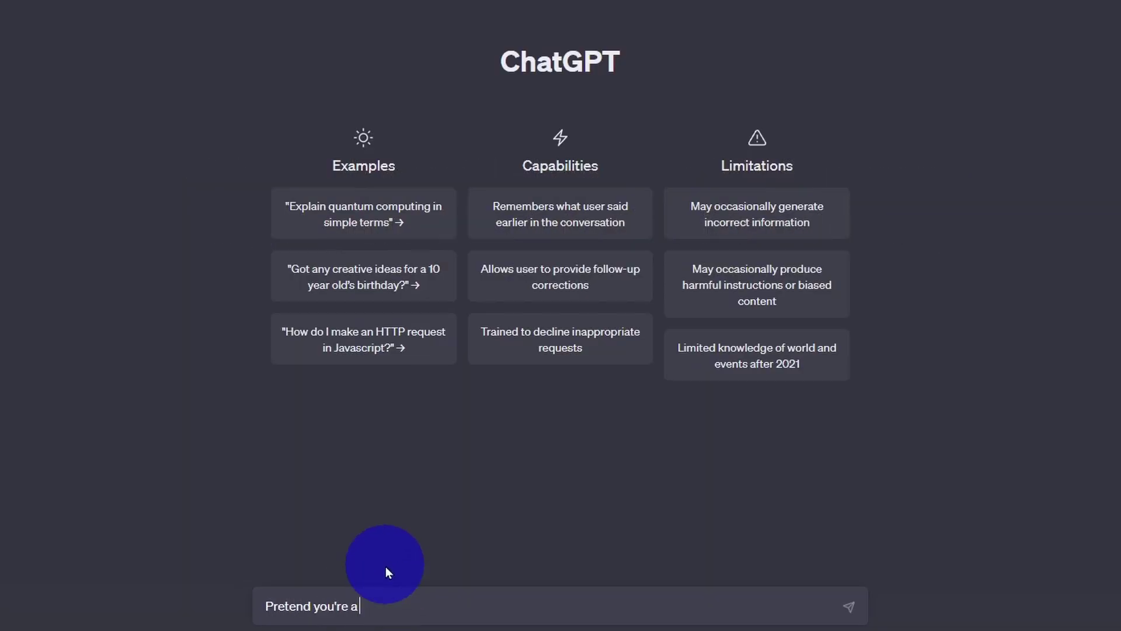
{"action": "key", "text": "BackSpace"}
{"action": "type", "text": "the executive sales director"}
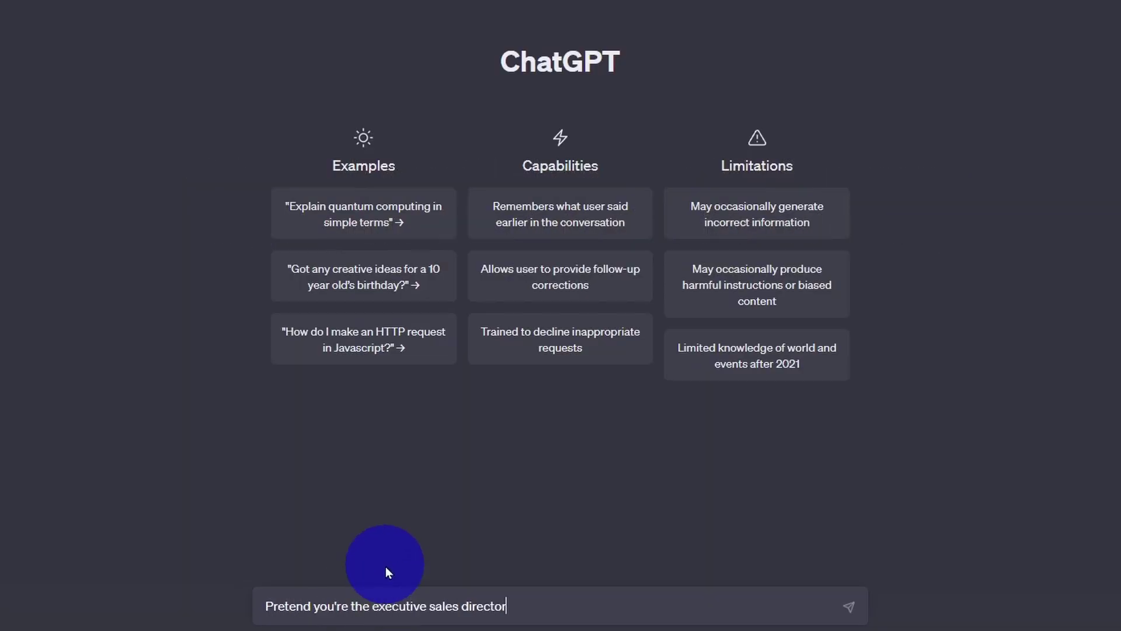
{"action": "type", "text": "describe 5 concept"}
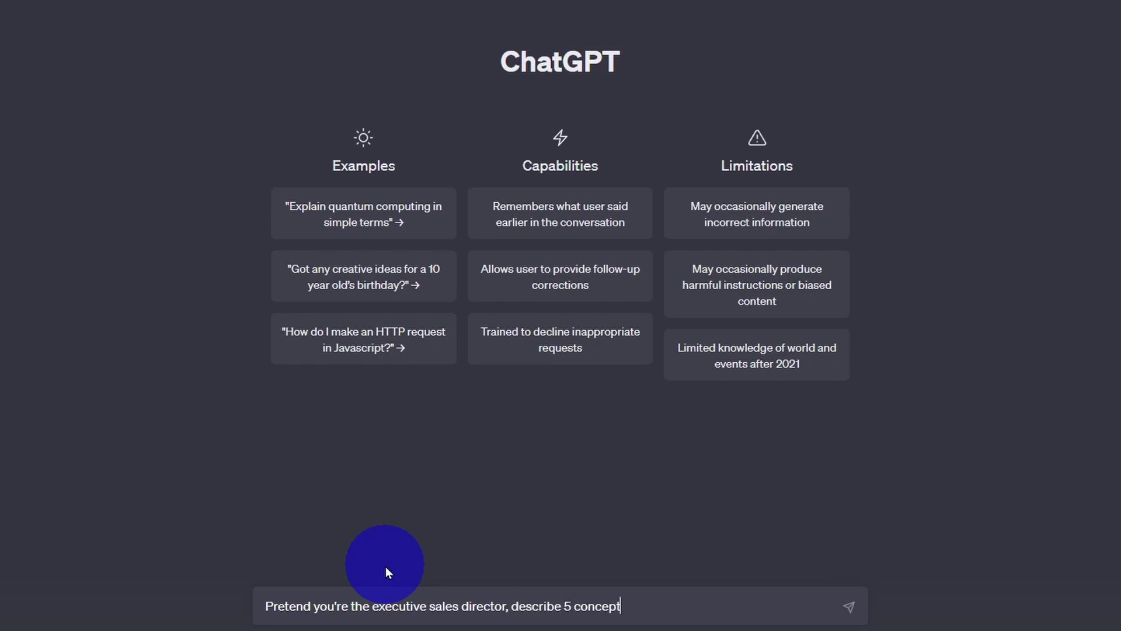
{"action": "type", "text": " Dashboard that can bu"}
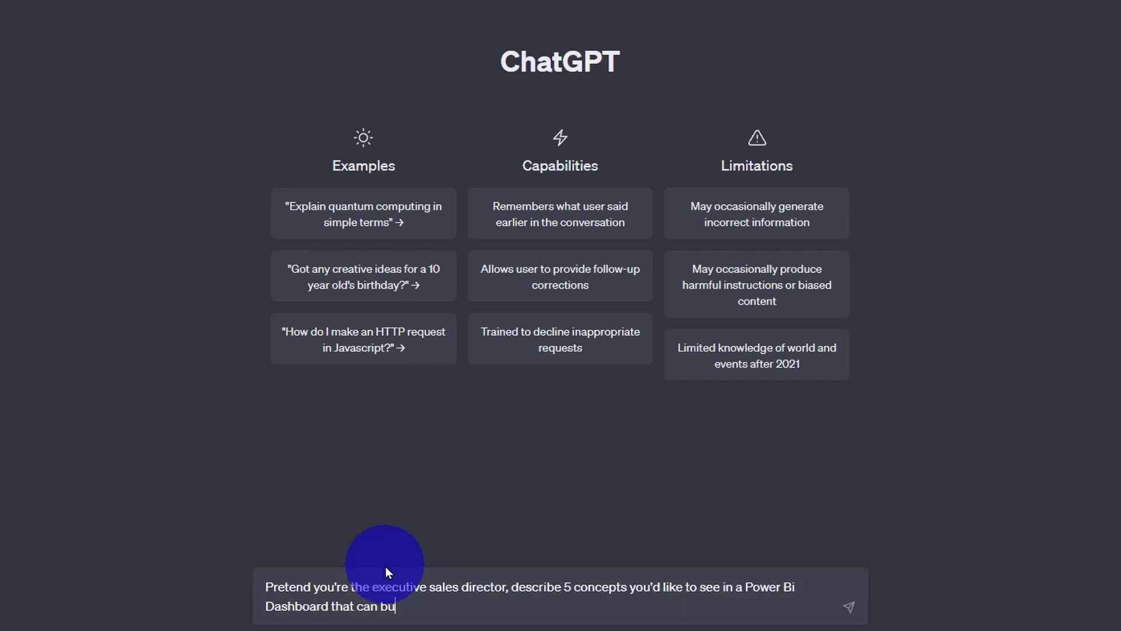
{"action": "key", "text": "BackSpace"}
{"action": "type", "text": "e built with the data set provided below"}
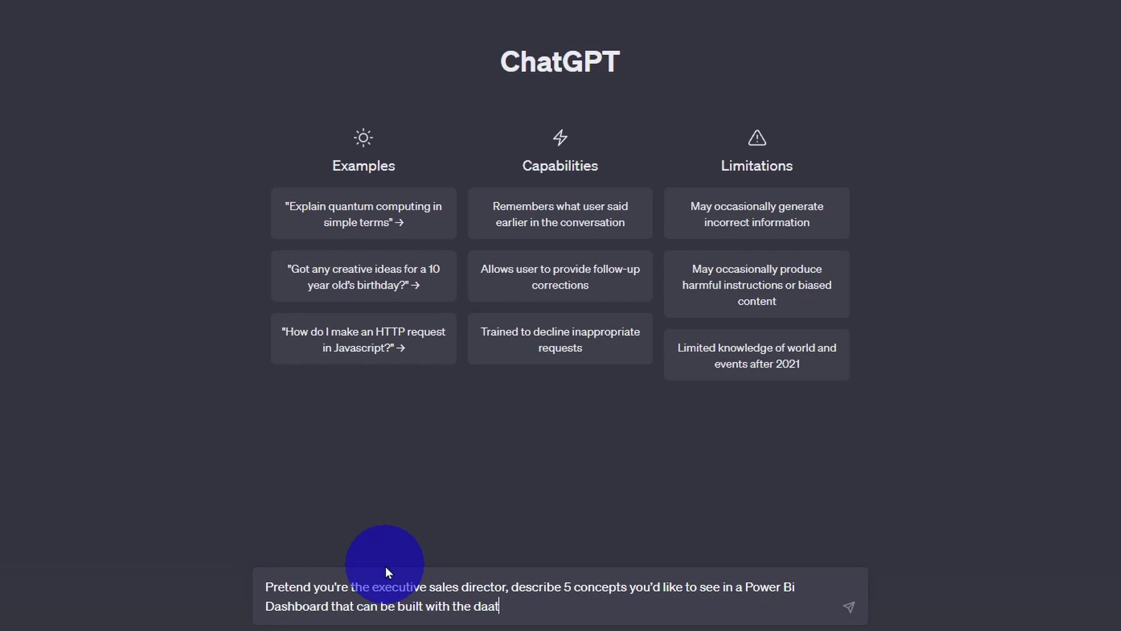
{"action": "key", "text": "ctrl+v"}
{"action": "key", "text": "Return"}
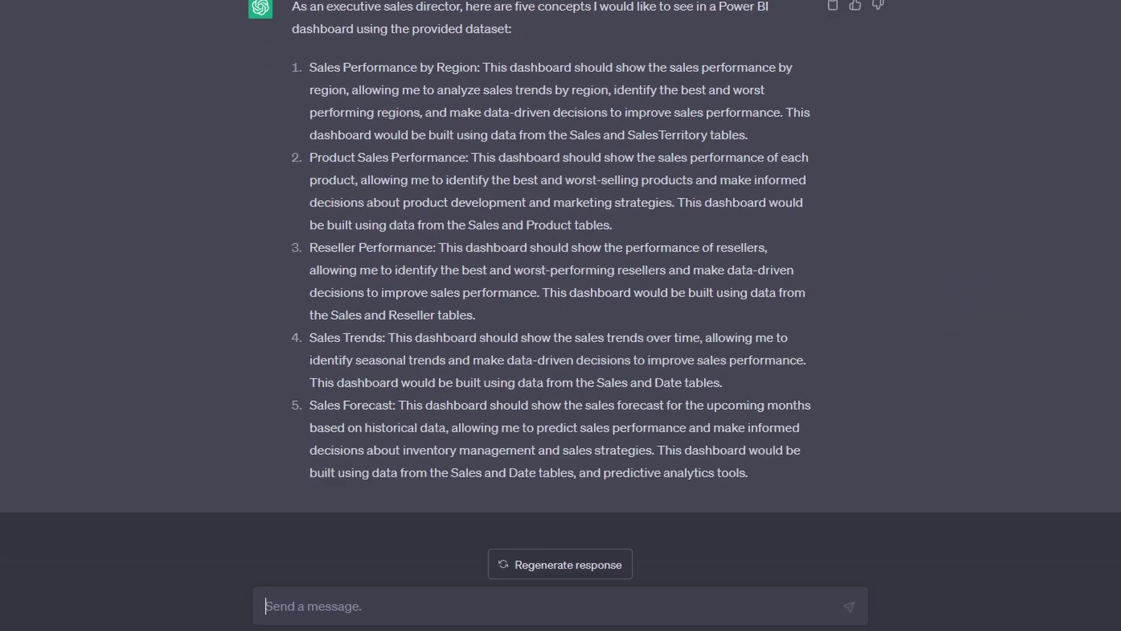
Request DAX measure formulas referencing the correct table names, pasting the schema.
{"action": "type", "text": "Provide 10 DAX formulas to be used in measures which cover the above 5 concepts. Ple"}
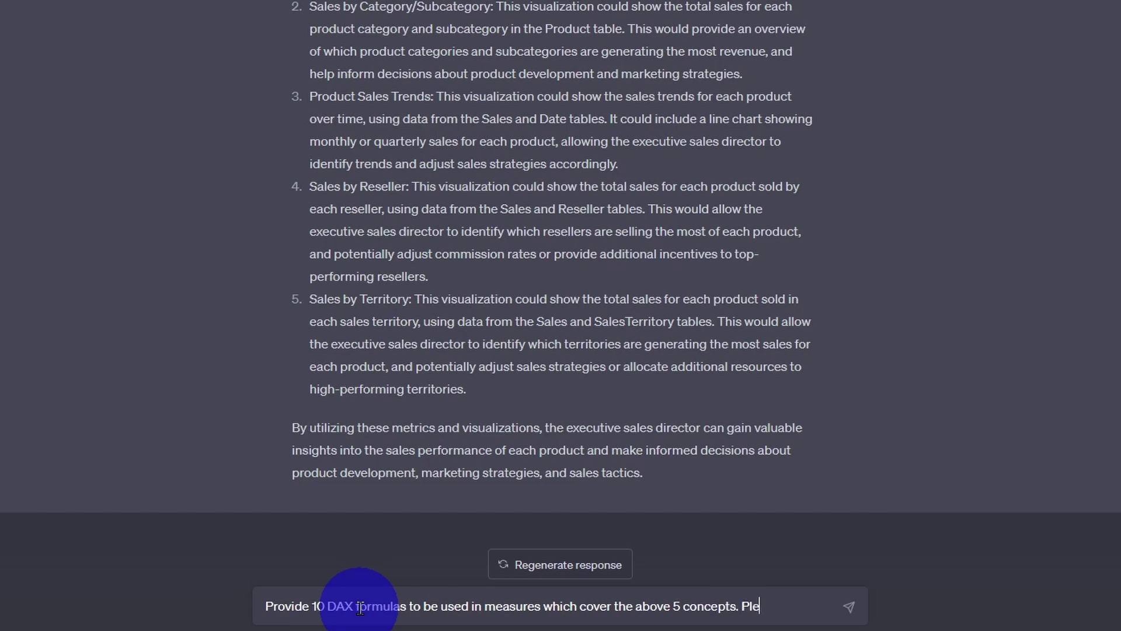
{"action": "type", "text": "y reference t"}
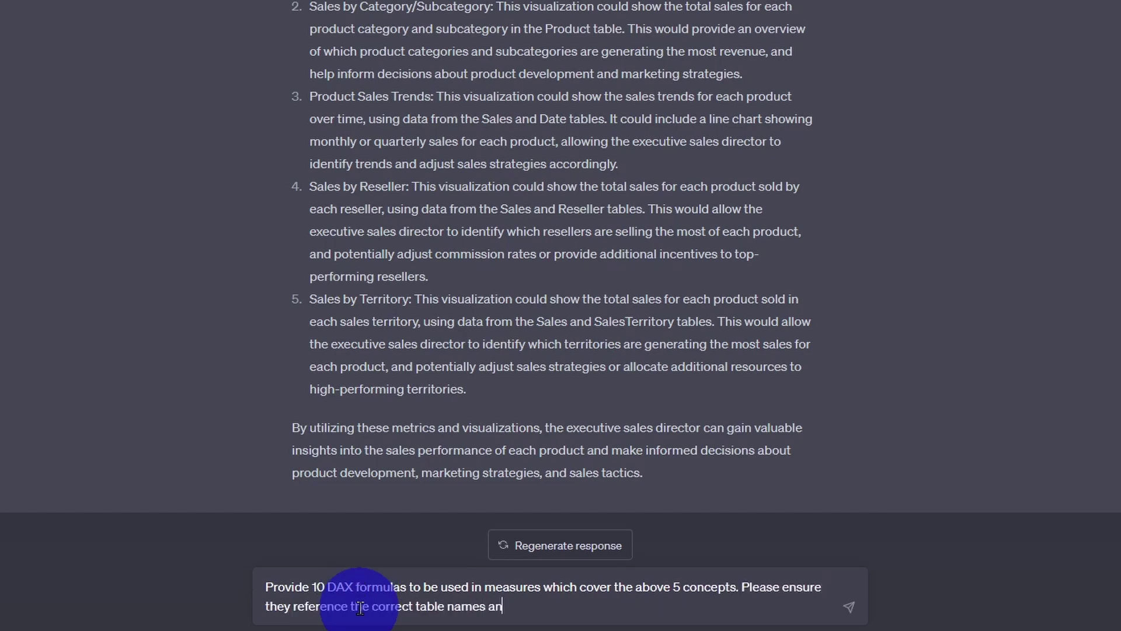
{"action": "type", "text": "he correct table names an"}
{"action": "key", "text": "ctrl+v"}
{"action": "key", "text": "Return"}
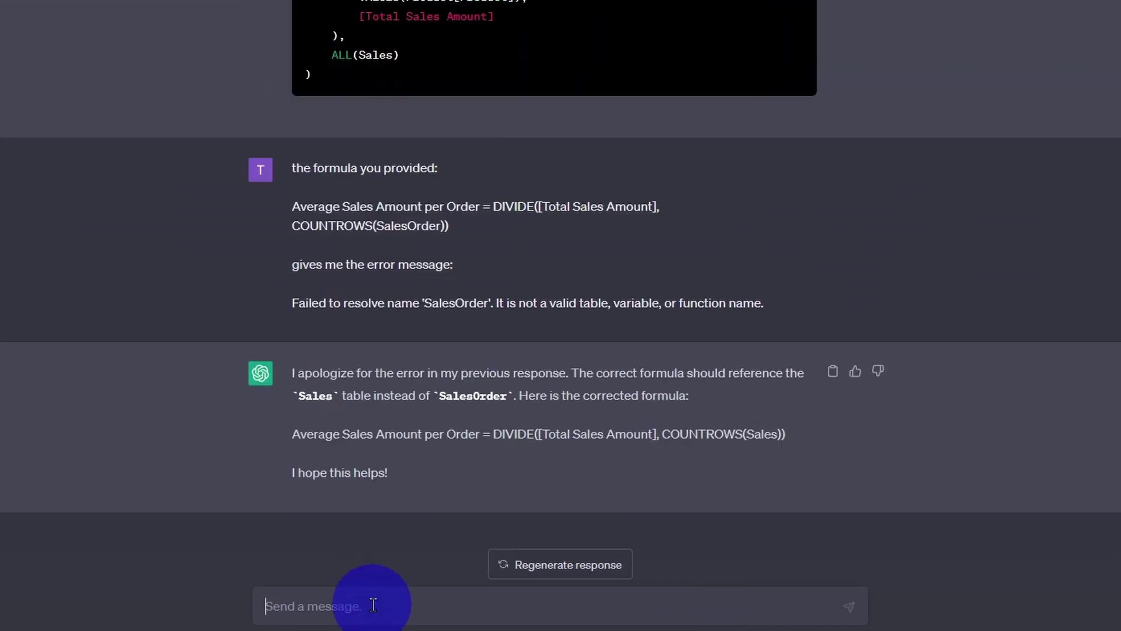
Ask for 3 visualisation options for each of the 4 DAX measures, using earlier table names.
{"action": "type", "text": "I've used 4 DAX Measures you provided aboive,"}
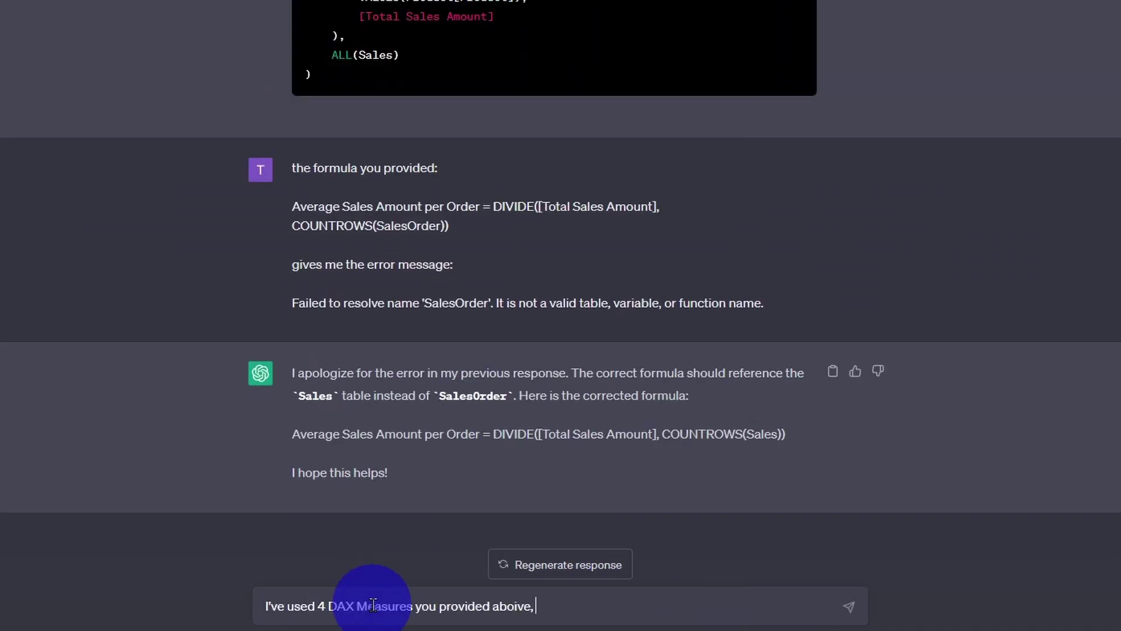
{"action": "type", "text": "Total Sales Amount\", \"Average Sales Amount Per Order\", \"Total Units Sold\" and \"Avera"}
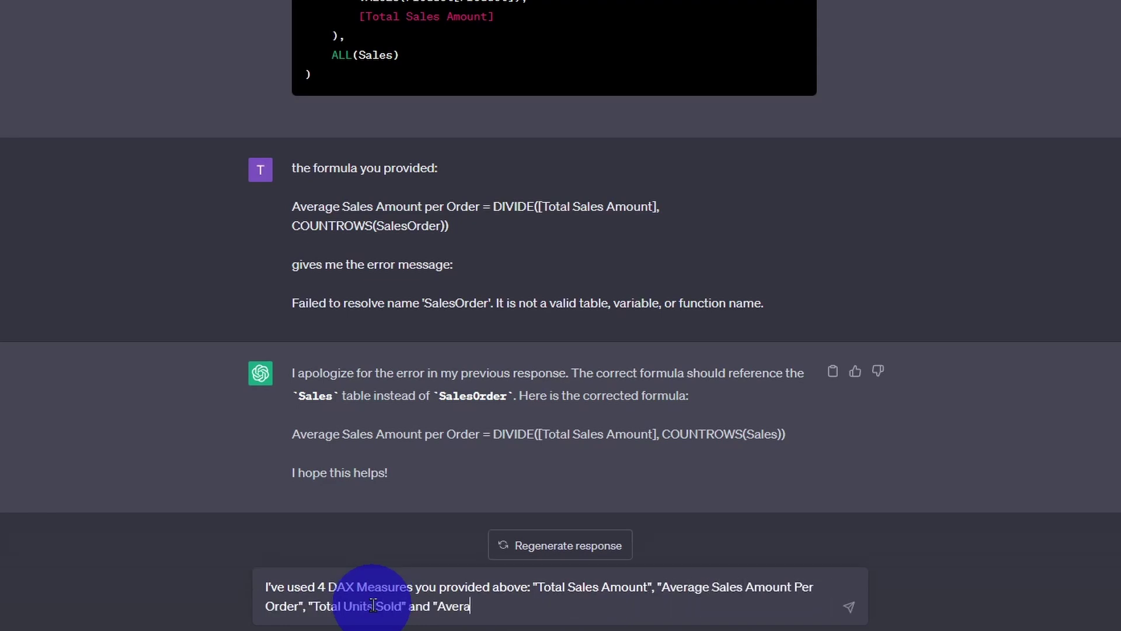
{"action": "key", "text": "shift+Return"}
{"action": "key", "text": "shift+Return"}
{"action": "type", "text": "For each measure, can you ple"}
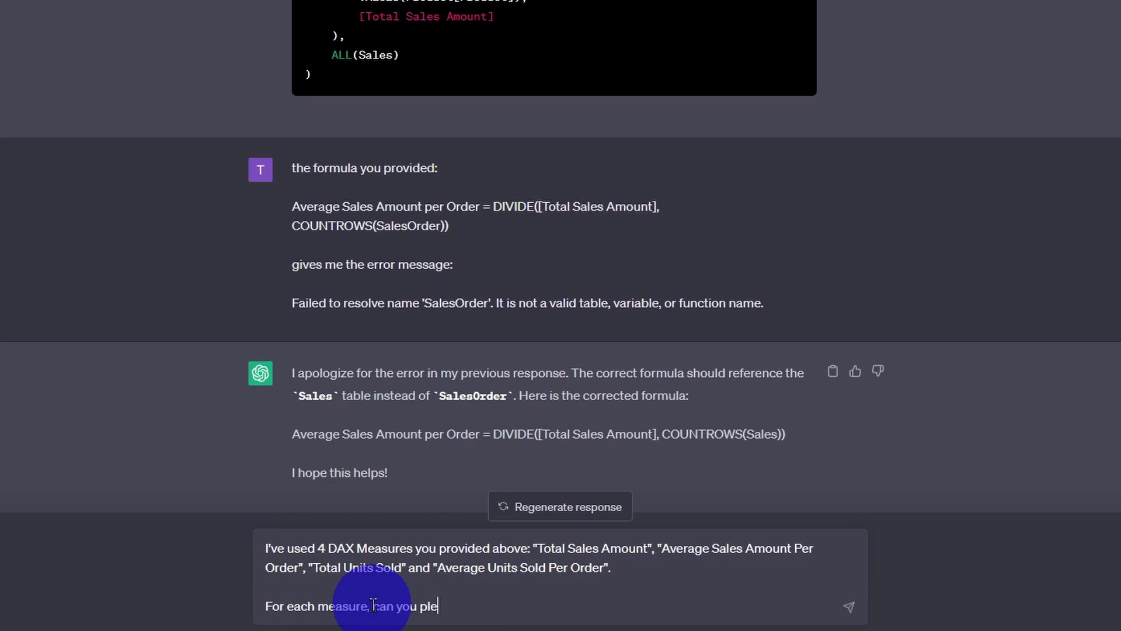
{"action": "type", "text": "ase provide 3 options for different visuslisatio"}
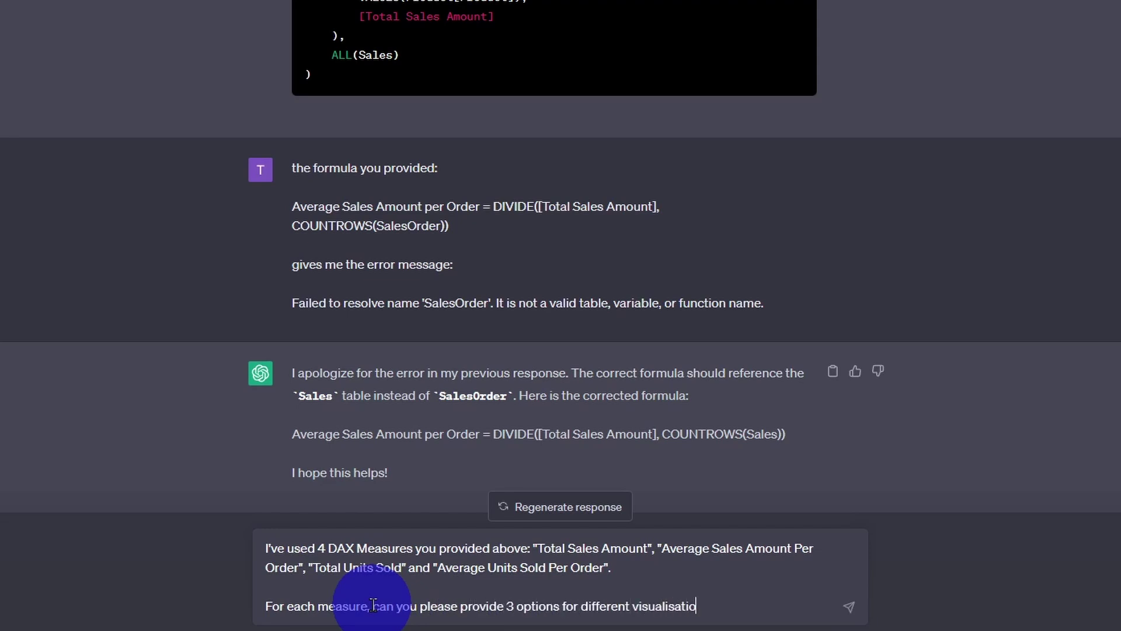
{"action": "type", "text": "ns that I could use to best represent the data,"}
{"action": "key", "text": "shift+Return"}
{"action": "key", "text": "shift+Return"}
{"action": "type", "text": "Ensure you reference the column and tabl"}
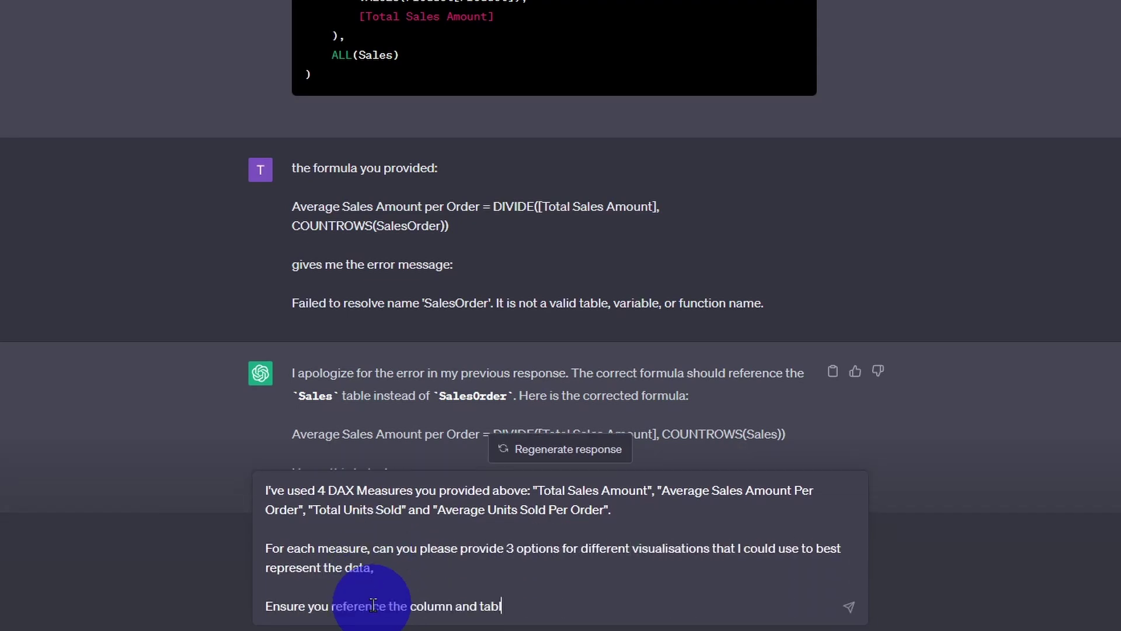
{"action": "type", "text": "e names I provided earlier in teh conversation"}
{"action": "key", "text": "Return"}
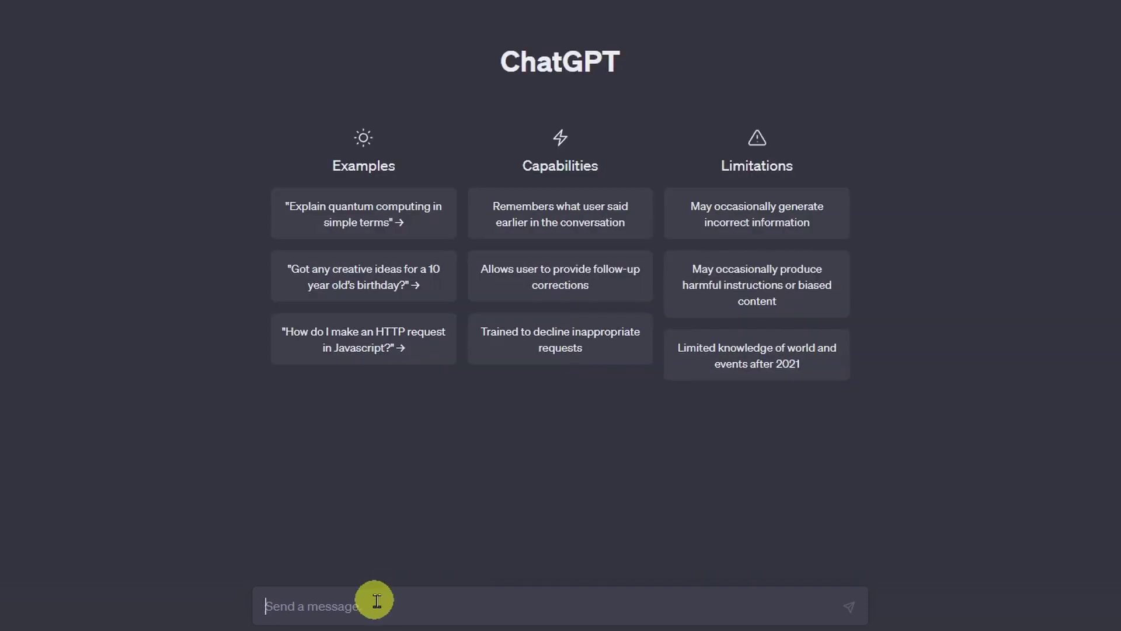
Request contrasting hex colours for a sleek Power BI dashboard's background, text and charts.
{"action": "type", "text": "I want to creat"}
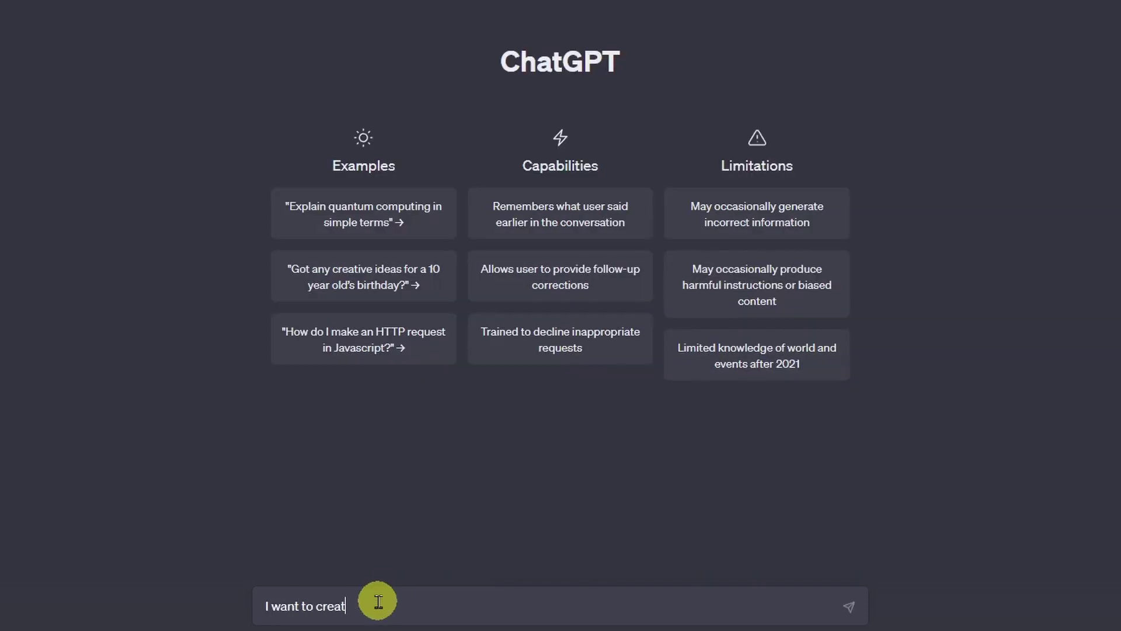
{"action": "type", "text": "e a professional looking, sleek power "}
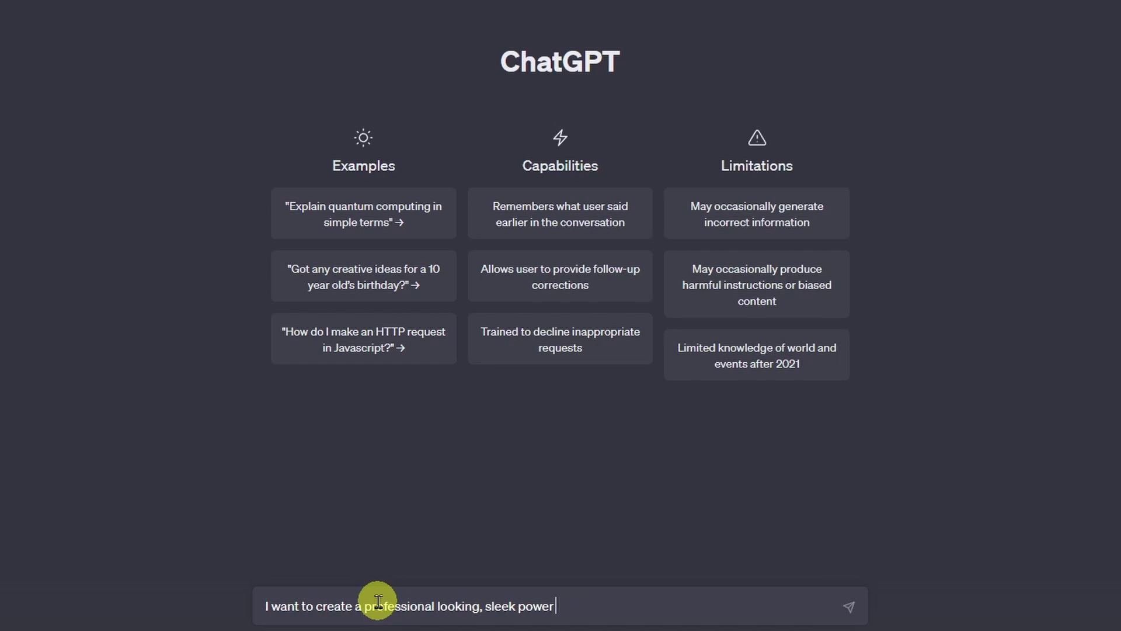
{"action": "type", "text": "bi dashboard with contrasting colours across my charts and background. can you give me the hex colours "}
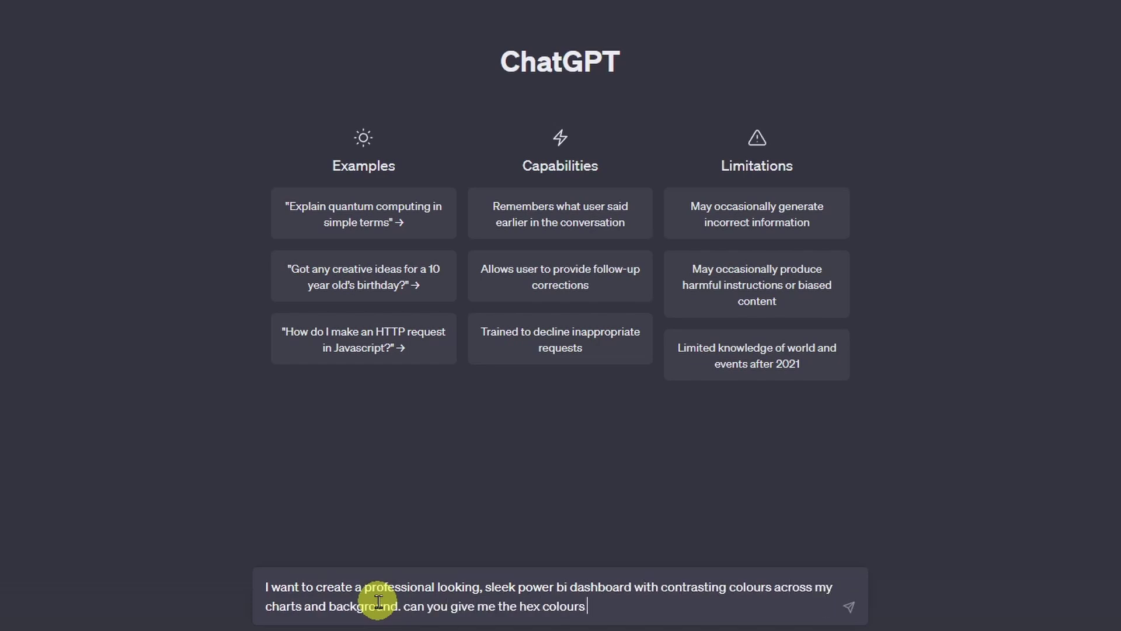
{"action": "type", "text": "for both my background and the text and chart"}
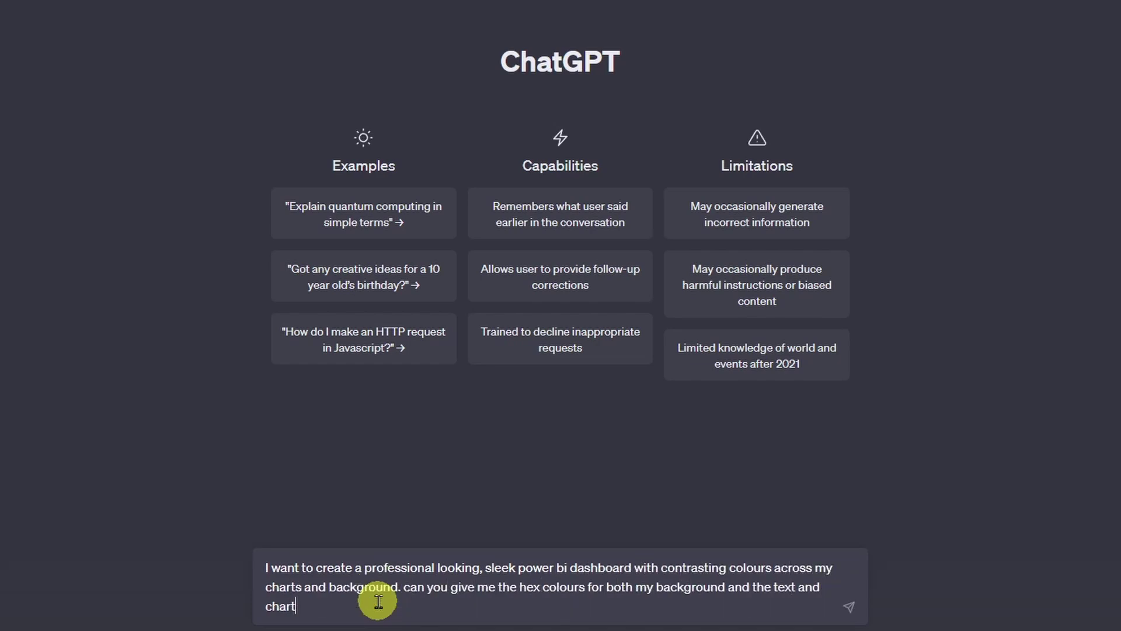
{"action": "key", "text": "Return"}
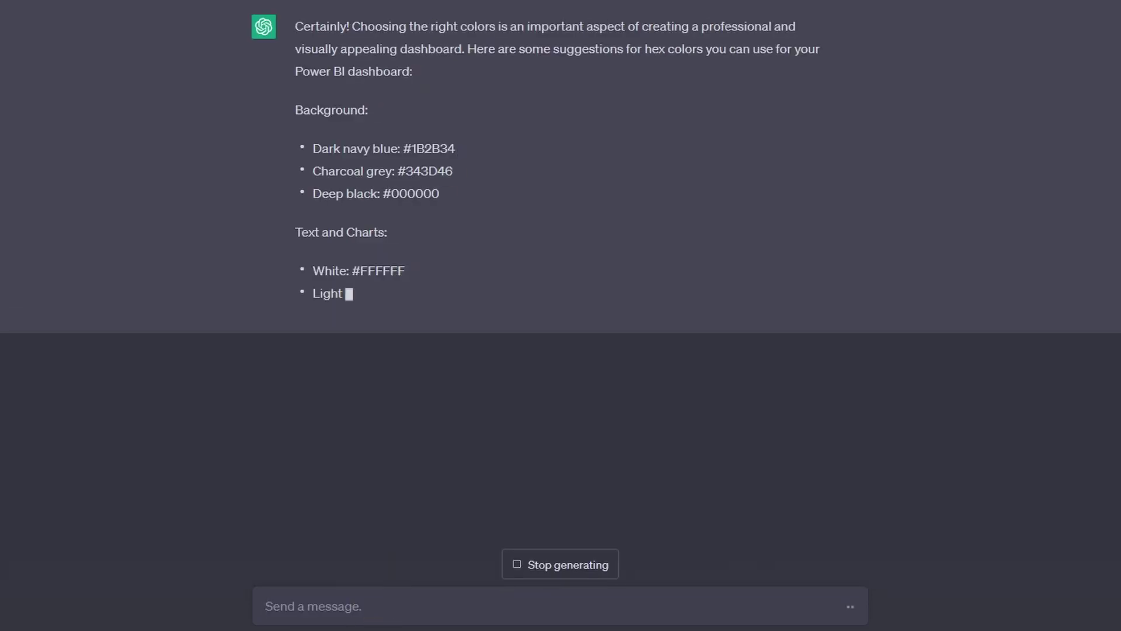